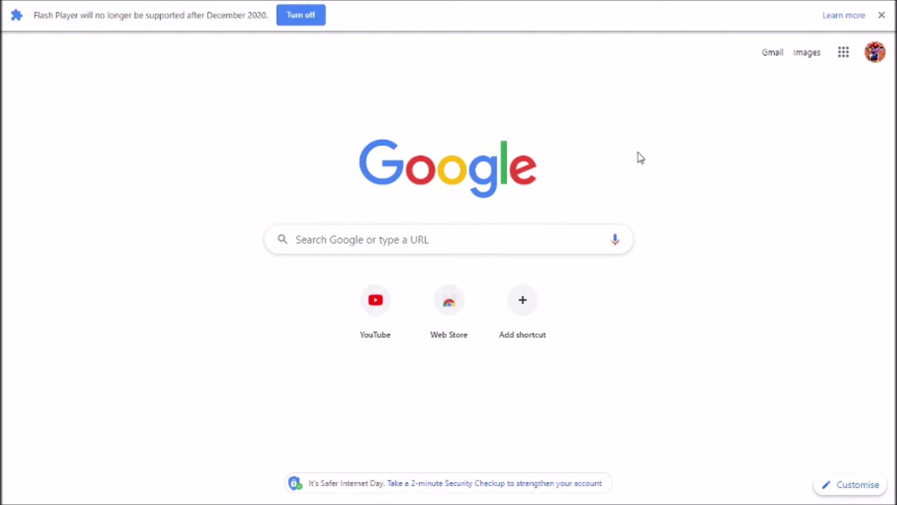
- Close the Chrome Flash Player notice, exit fullscreen and focus the address bar
{"action": "left_click", "coordinate": [882, 14]}
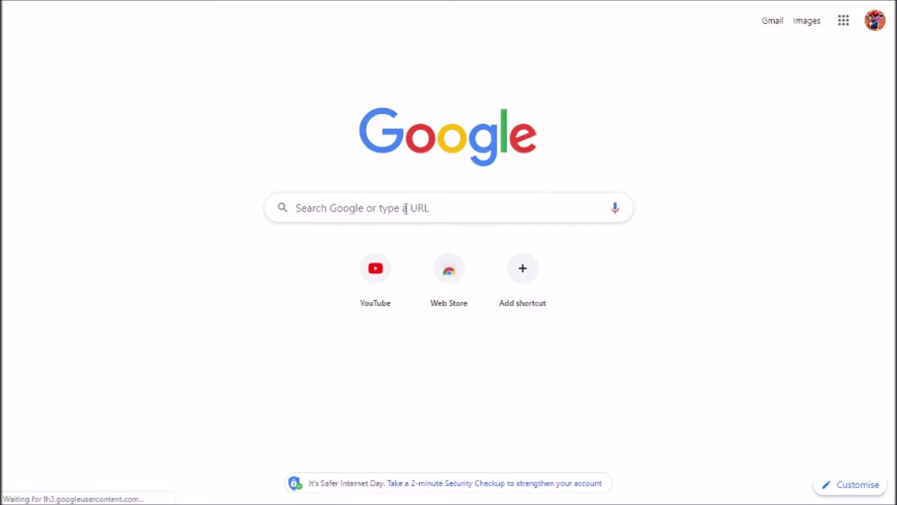
{"action": "key", "text": "F11"}
{"action": "left_click", "coordinate": [399, 261]}
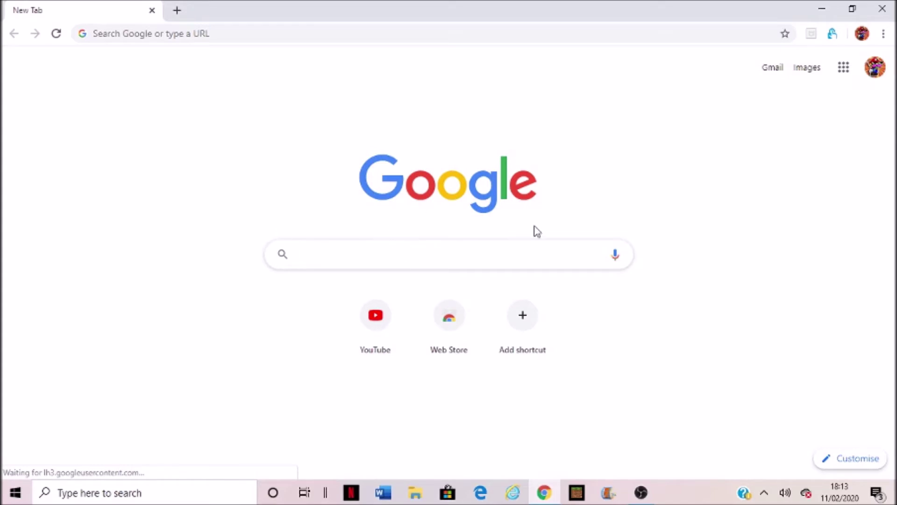
{"action": "key", "text": "ctrl+l"}
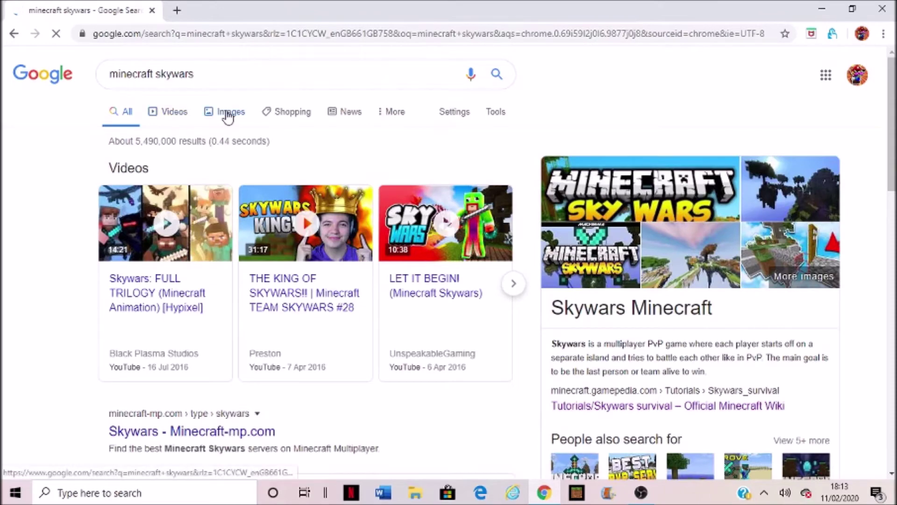
- Switch to image results for minecraft skywars and preview the TheHive Skywars image
{"action": "left_click", "coordinate": [231, 114]}
{"action": "scroll", "coordinate": [601, 218], "scroll_direction": "down", "scroll_amount": 1}
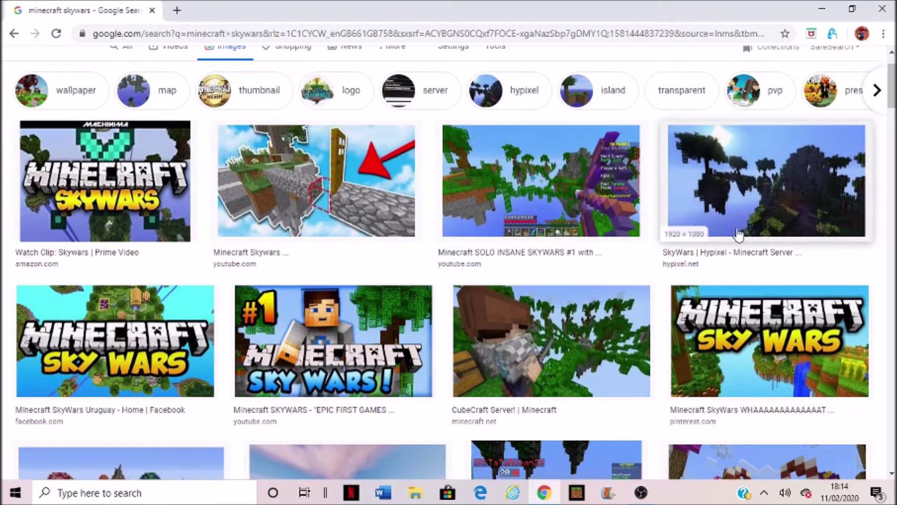
{"action": "scroll", "coordinate": [659, 232], "scroll_direction": "down", "scroll_amount": 4}
{"action": "scroll", "coordinate": [659, 233], "scroll_direction": "down", "scroll_amount": 5}
{"action": "scroll", "coordinate": [645, 224], "scroll_direction": "down", "scroll_amount": 5}
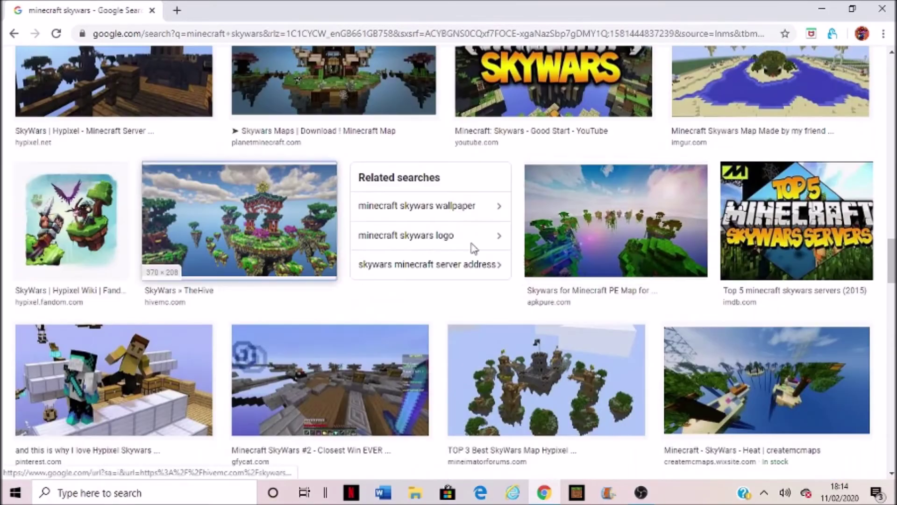
{"action": "left_click", "coordinate": [238, 224]}
{"action": "left_click", "coordinate": [488, 82]}
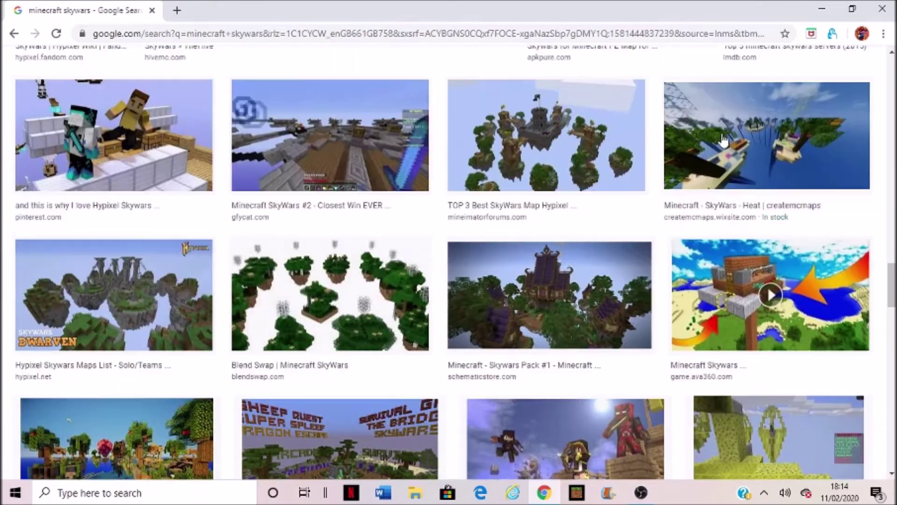
{"action": "scroll", "coordinate": [538, 215], "scroll_direction": "up", "scroll_amount": 3}
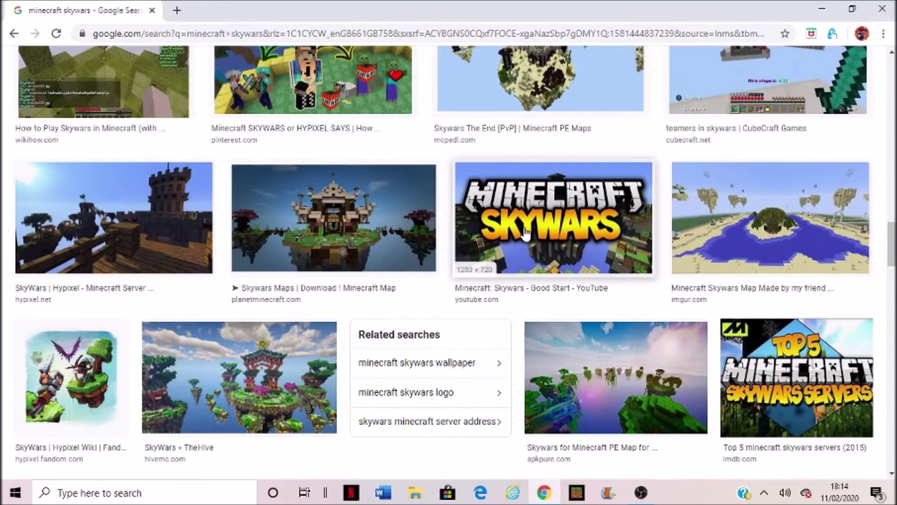
{"action": "scroll", "coordinate": [533, 231], "scroll_direction": "up", "scroll_amount": 1}
{"action": "scroll", "coordinate": [560, 242], "scroll_direction": "up", "scroll_amount": 3}
{"action": "scroll", "coordinate": [582, 246], "scroll_direction": "up", "scroll_amount": 3}
{"action": "scroll", "coordinate": [596, 260], "scroll_direction": "up", "scroll_amount": 3}
{"action": "scroll", "coordinate": [599, 265], "scroll_direction": "up", "scroll_amount": 3}
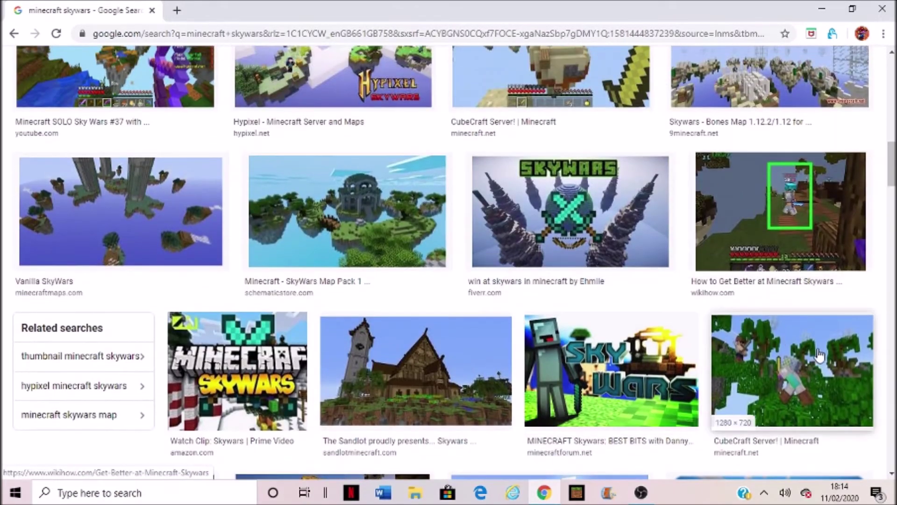
- Save the CubeCraft Server Skywars image and dismiss the download notices
{"action": "left_click", "coordinate": [767, 371]}
{"action": "right_click", "coordinate": [573, 201]}
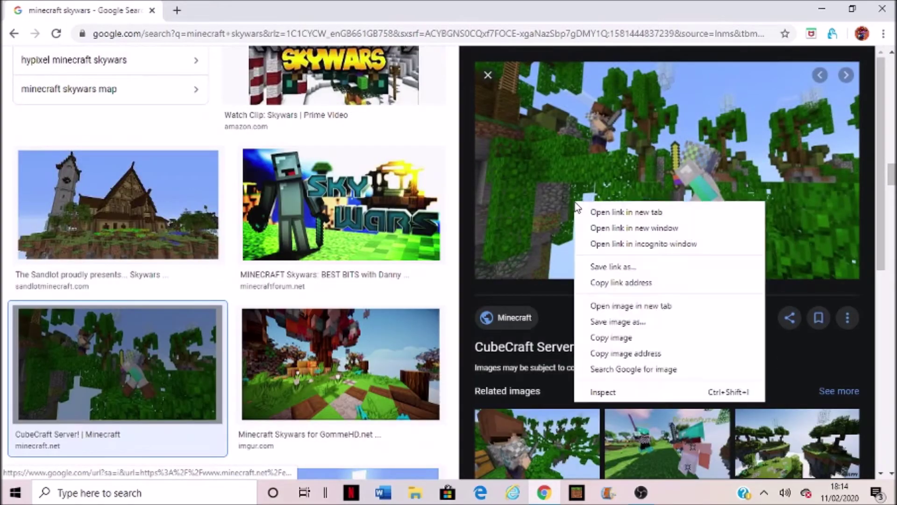
{"action": "left_click", "coordinate": [636, 324]}
{"action": "left_click", "coordinate": [333, 297]}
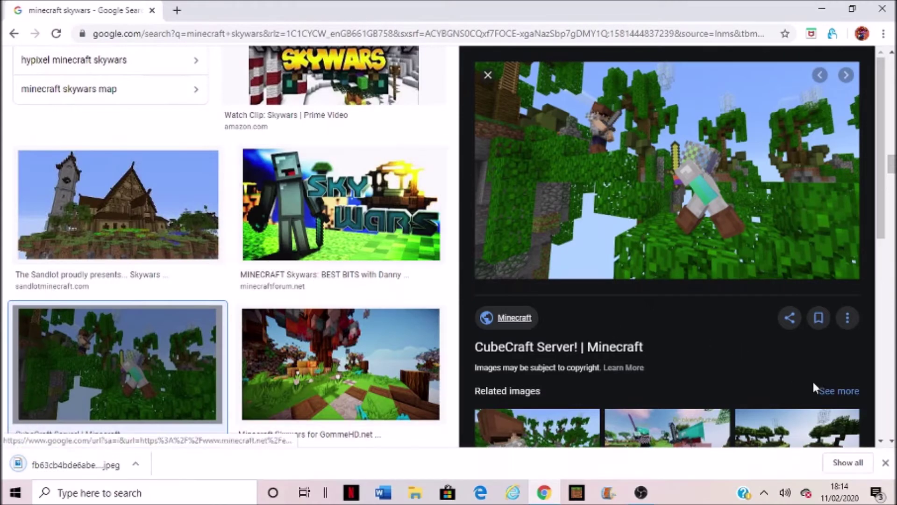
{"action": "left_click", "coordinate": [885, 462]}
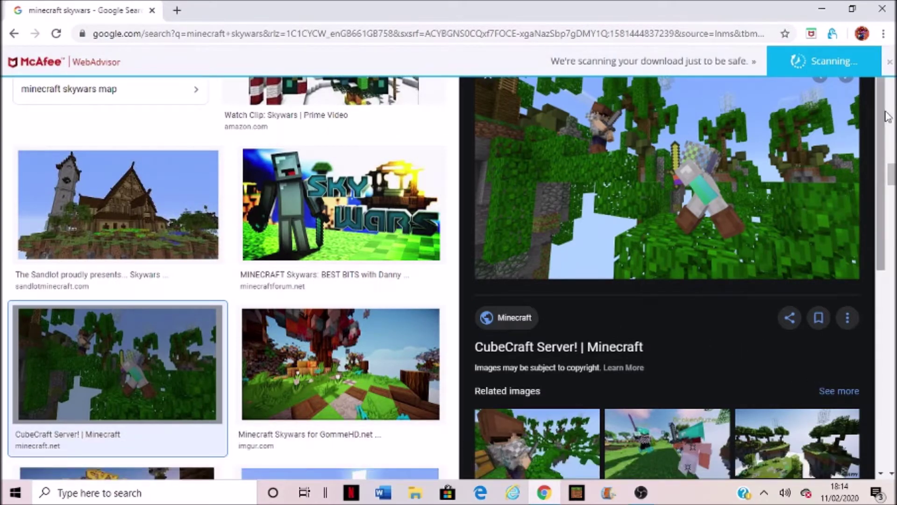
{"action": "left_click", "coordinate": [890, 62]}
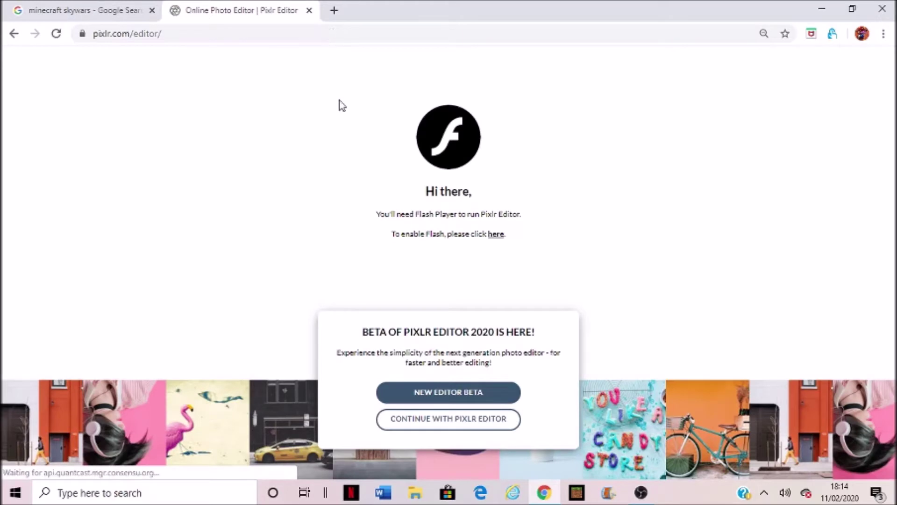
- Allow Flash and create a transparent 1280 × 720 canvas from the Movie 720p preset
{"action": "left_click", "coordinate": [477, 424]}
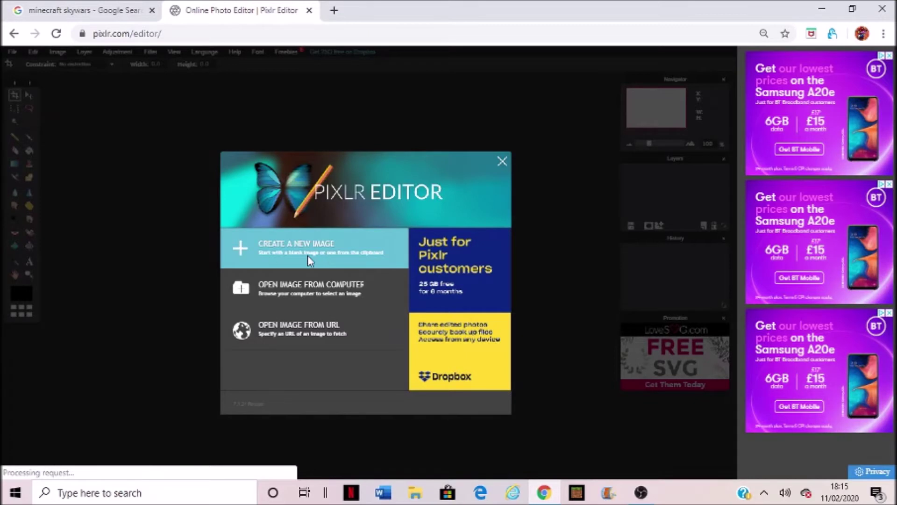
{"action": "left_click", "coordinate": [306, 257]}
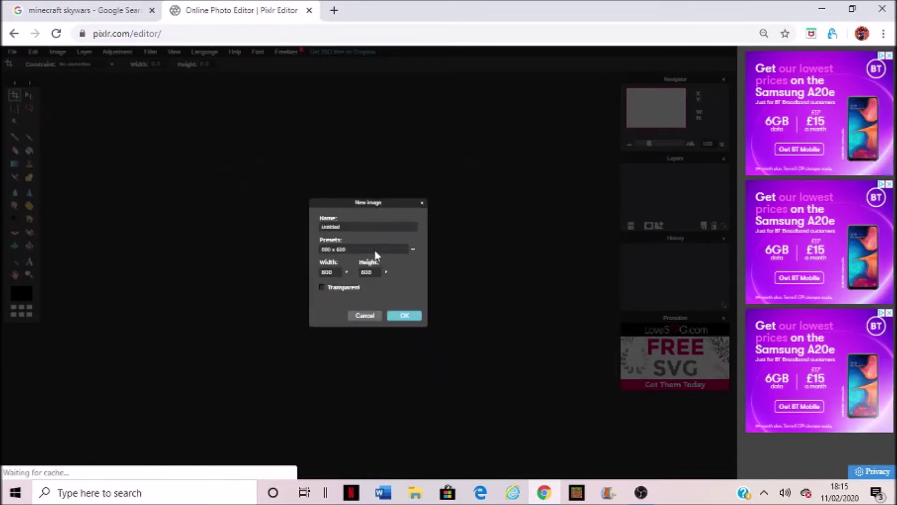
{"action": "left_click", "coordinate": [415, 249]}
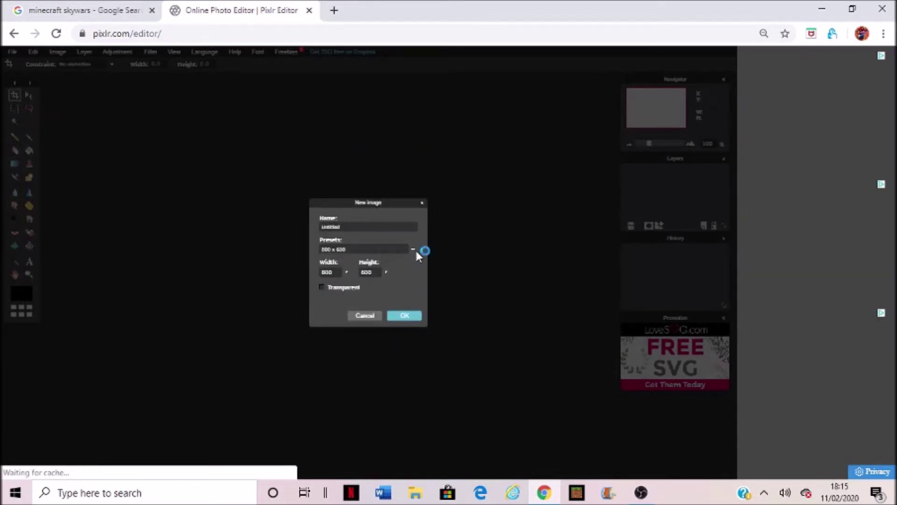
{"action": "left_click", "coordinate": [414, 252]}
{"action": "left_click_drag", "start_coordinate": [414, 285], "coordinate": [424, 350]}
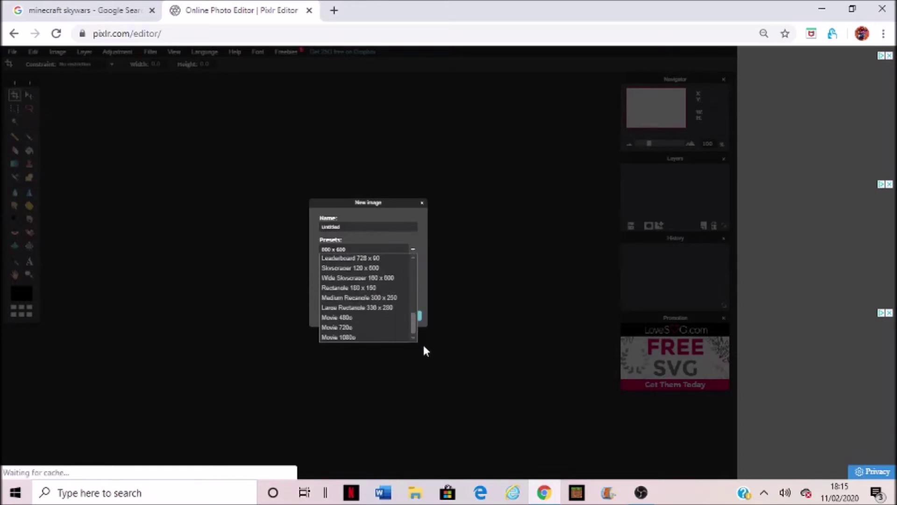
{"action": "left_click", "coordinate": [344, 327]}
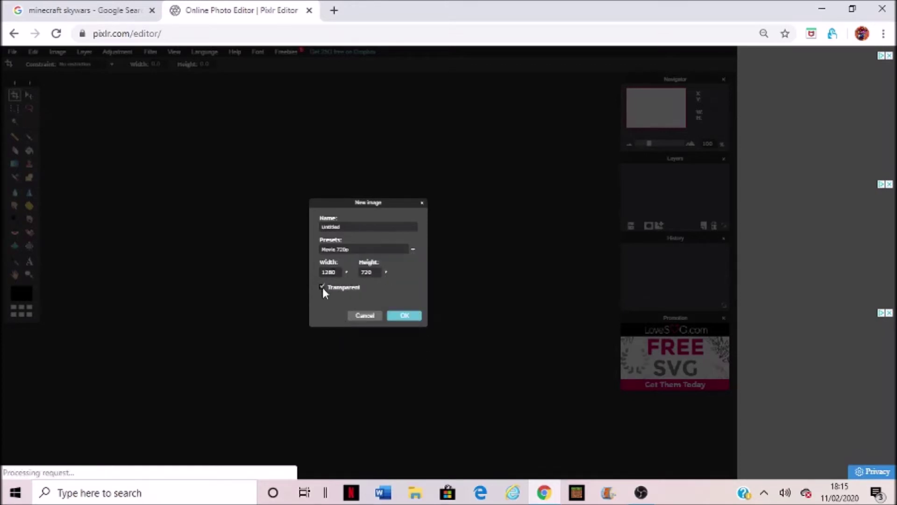
{"action": "left_click", "coordinate": [405, 316]}
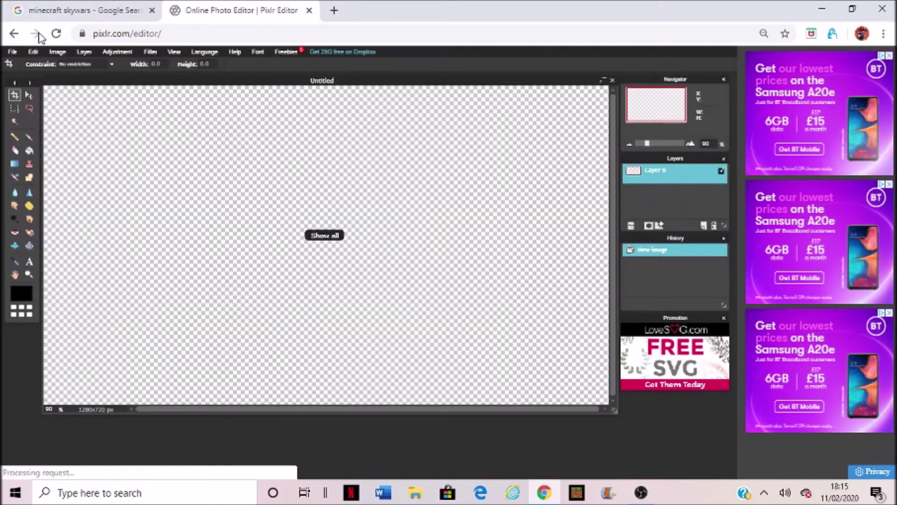
- Open the downloaded Skywars screenshot as a new layer
{"action": "left_click", "coordinate": [84, 52]}
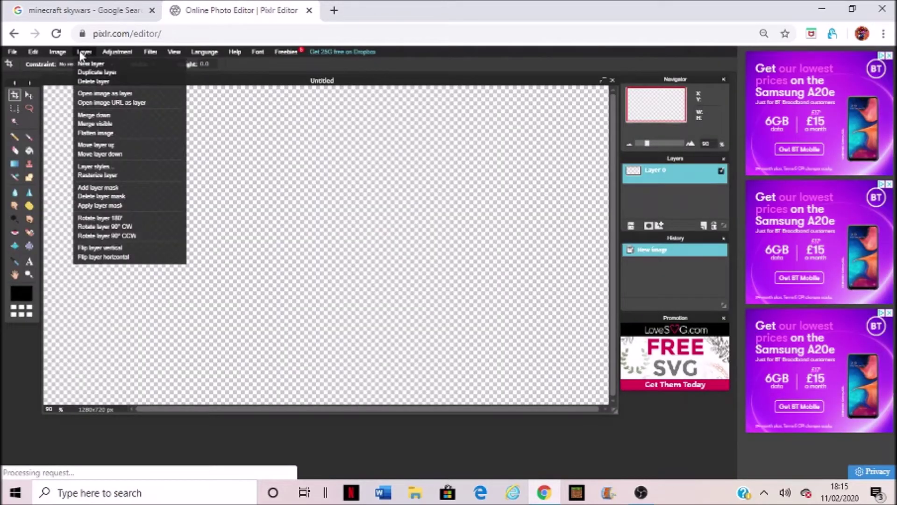
{"action": "left_click", "coordinate": [122, 97]}
{"action": "left_click", "coordinate": [184, 220]}
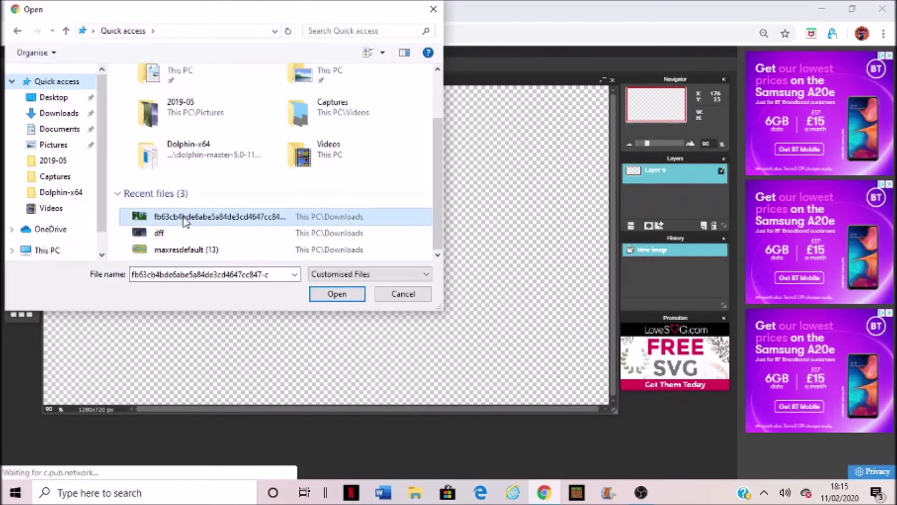
{"action": "double_click", "coordinate": [184, 219]}
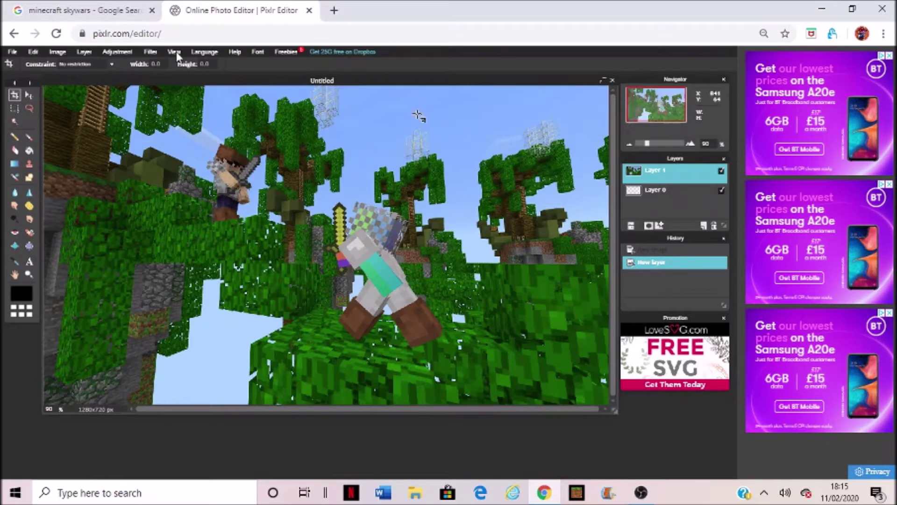
- Free-transform the screenshot layer to fill the 1280 × 720 canvas and apply it
{"action": "left_click", "coordinate": [33, 51]}
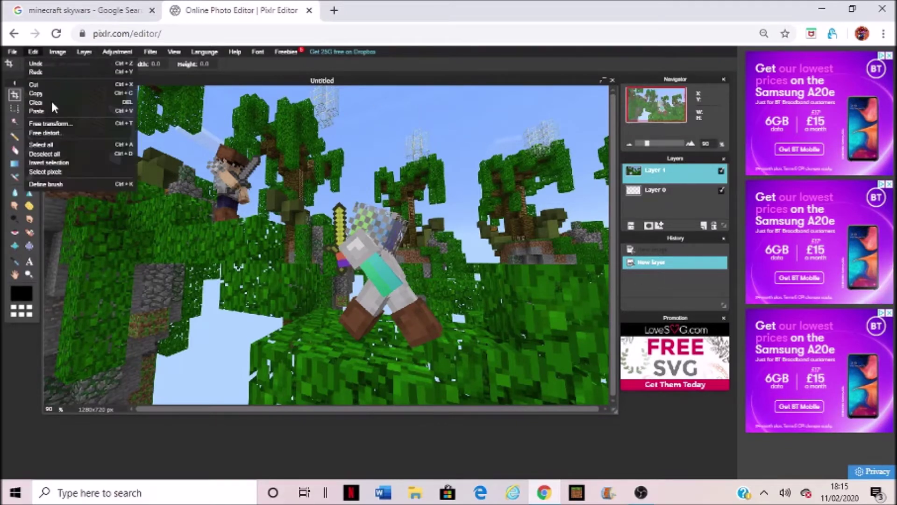
{"action": "left_click", "coordinate": [32, 53]}
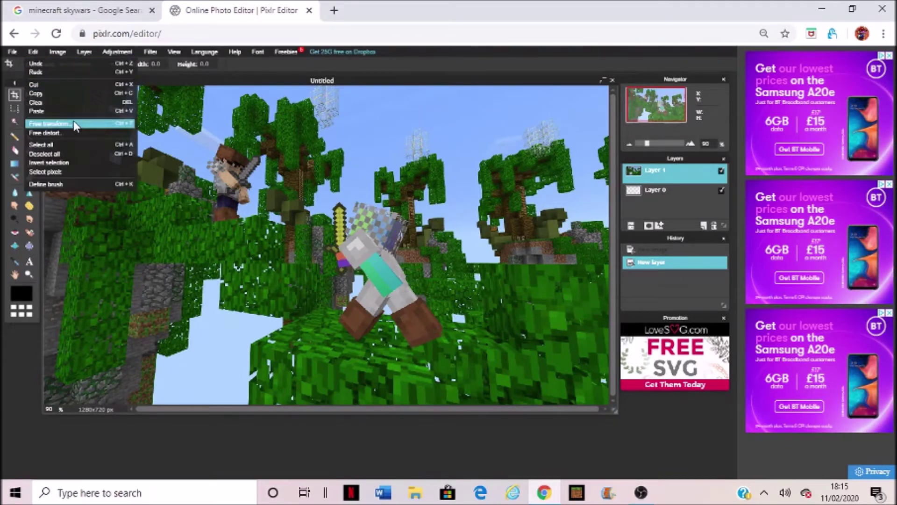
{"action": "left_click", "coordinate": [74, 121]}
{"action": "mouse_move", "coordinate": [42, 82]}
{"action": "left_mouse_down"}
{"action": "mouse_move", "coordinate": [167, 165]}
{"action": "mouse_move", "coordinate": [68, 83]}
{"action": "mouse_move", "coordinate": [100, 138]}
{"action": "left_mouse_up"}
{"action": "key", "text": "Return"}
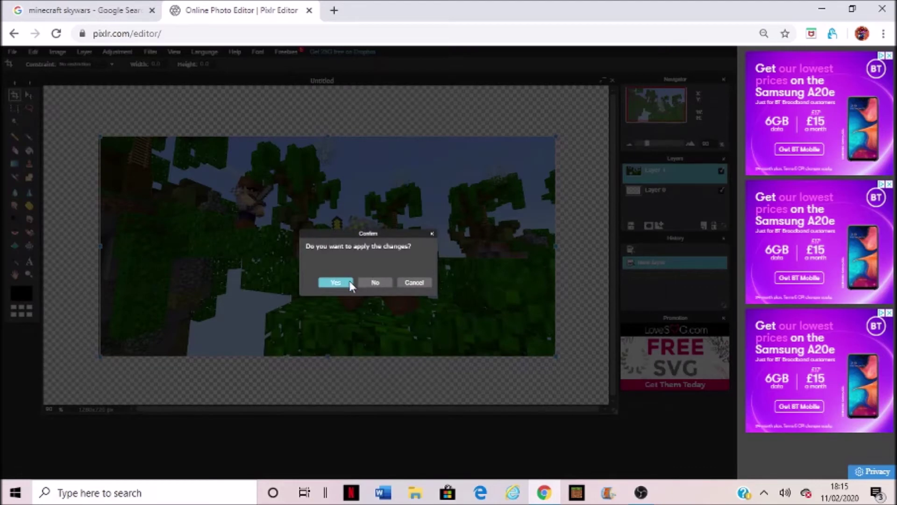
{"action": "left_click", "coordinate": [349, 283]}
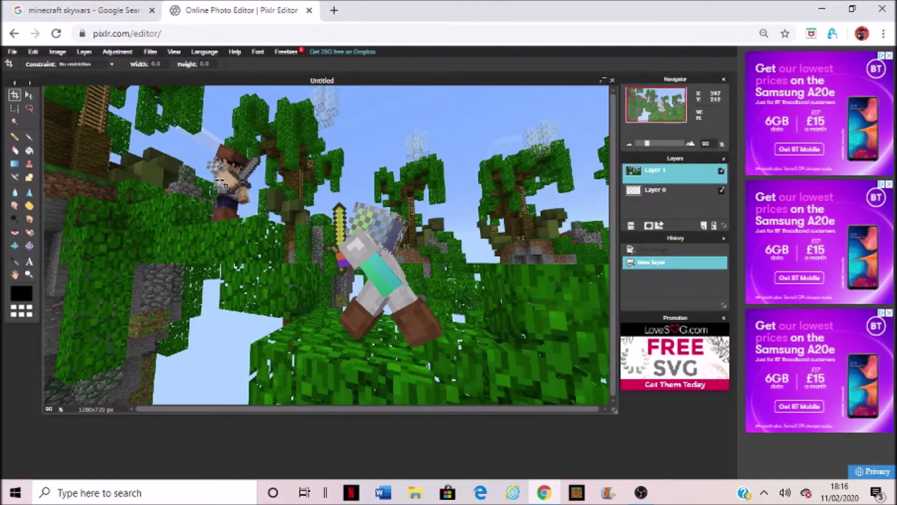
- Back on the image search tab, search for holding xbox controller
{"action": "left_click", "coordinate": [118, 11]}
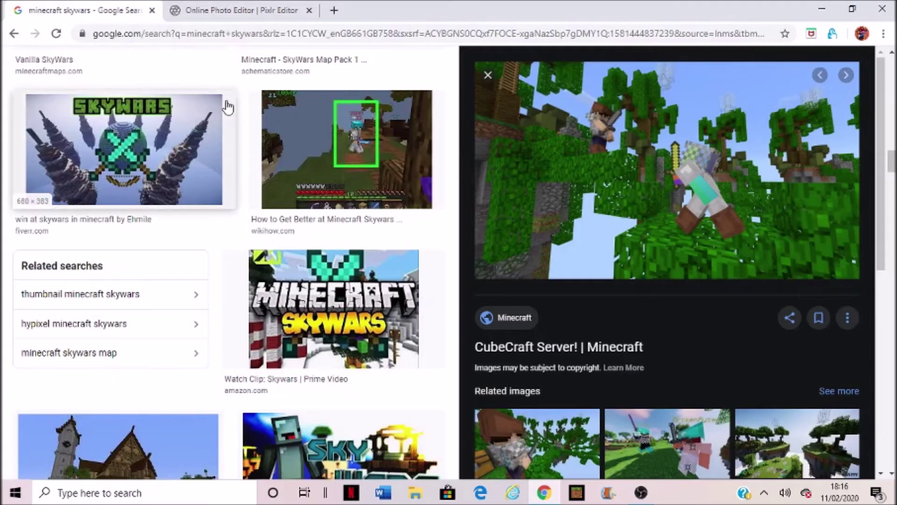
{"action": "scroll", "coordinate": [337, 141], "scroll_direction": "down", "scroll_amount": 5}
{"action": "scroll", "coordinate": [893, 133], "scroll_direction": "up", "scroll_amount": 5}
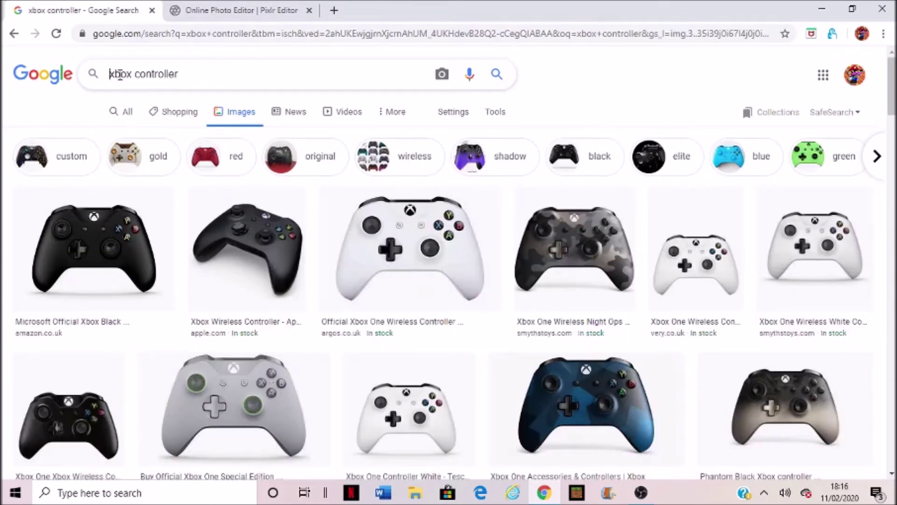
{"action": "left_click", "coordinate": [117, 74]}
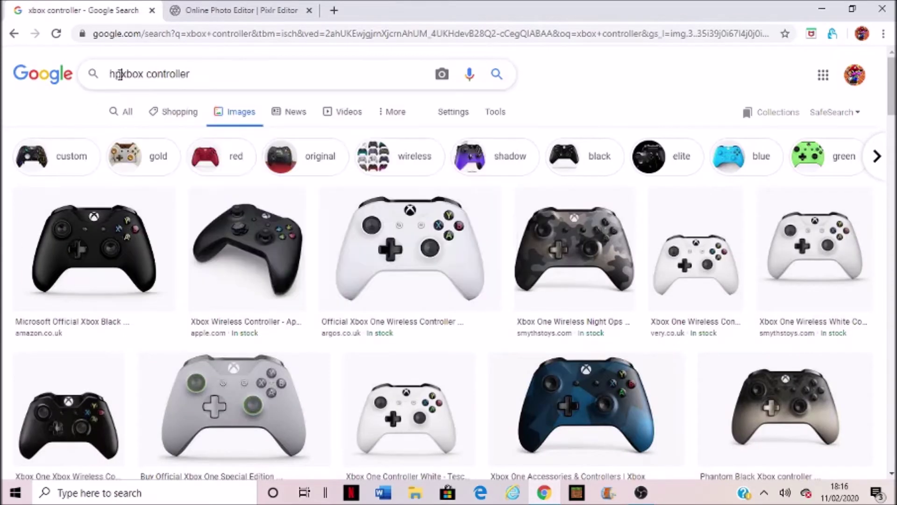
{"action": "left_click", "coordinate": [119, 74]}
{"action": "type", "text": "olding"}
{"action": "key", "text": "Return"}
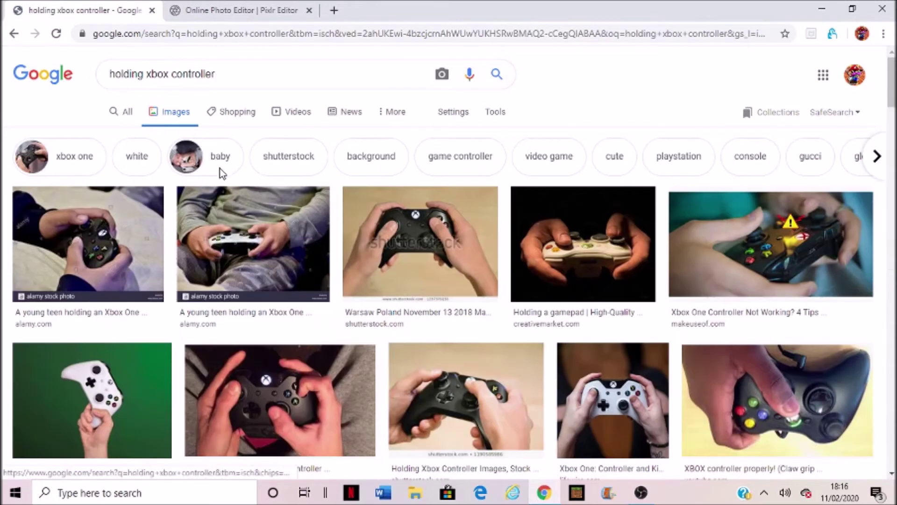
- Save the green-background photo of a hand holding a white controller
{"action": "left_click", "coordinate": [112, 421]}
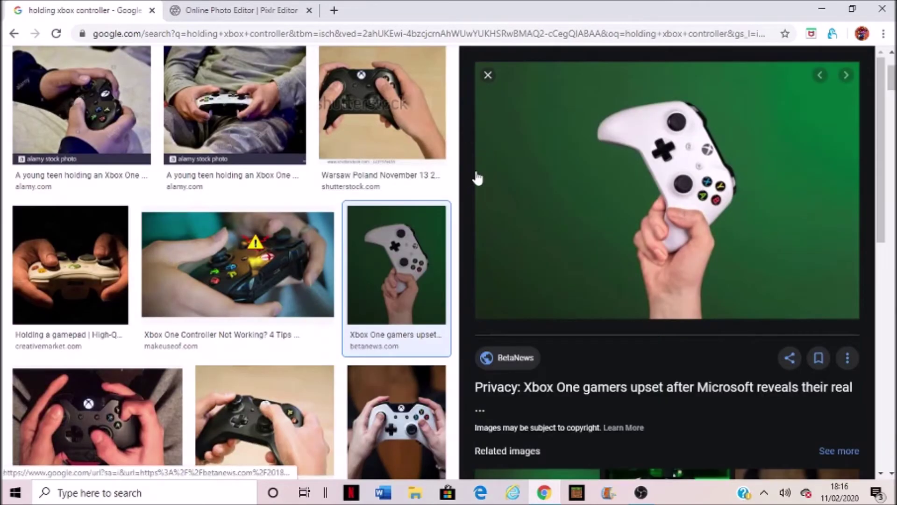
{"action": "right_click", "coordinate": [698, 158]}
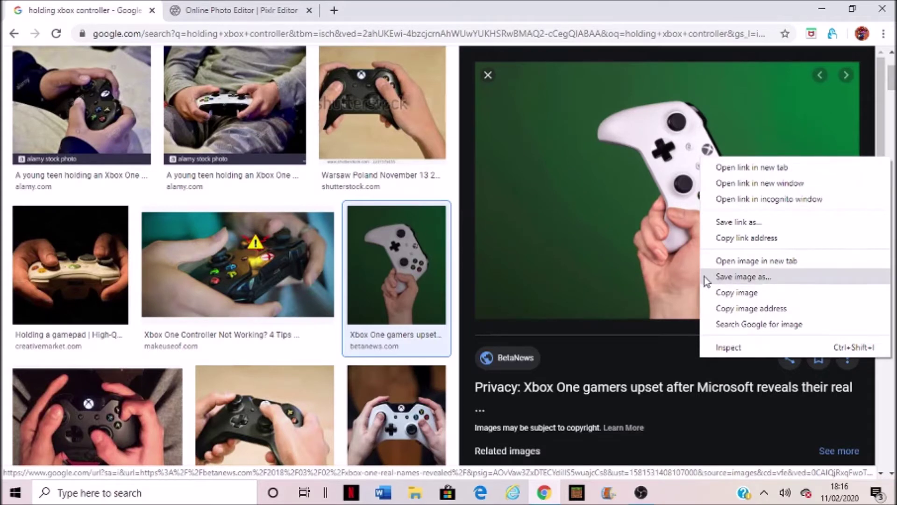
{"action": "left_click", "coordinate": [744, 277]}
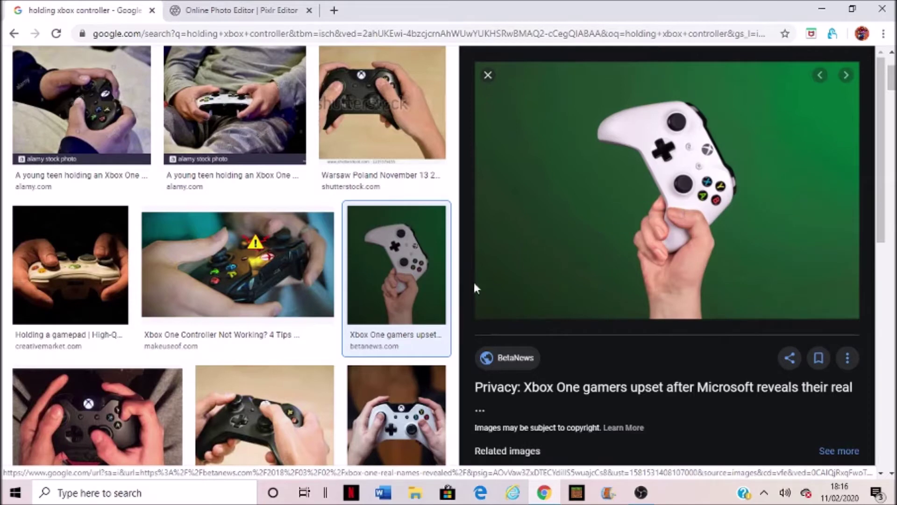
{"action": "left_click", "coordinate": [337, 293]}
- In the Pixlr tab, load the downloaded controller JPG as a new layer
{"action": "left_click", "coordinate": [248, 12]}
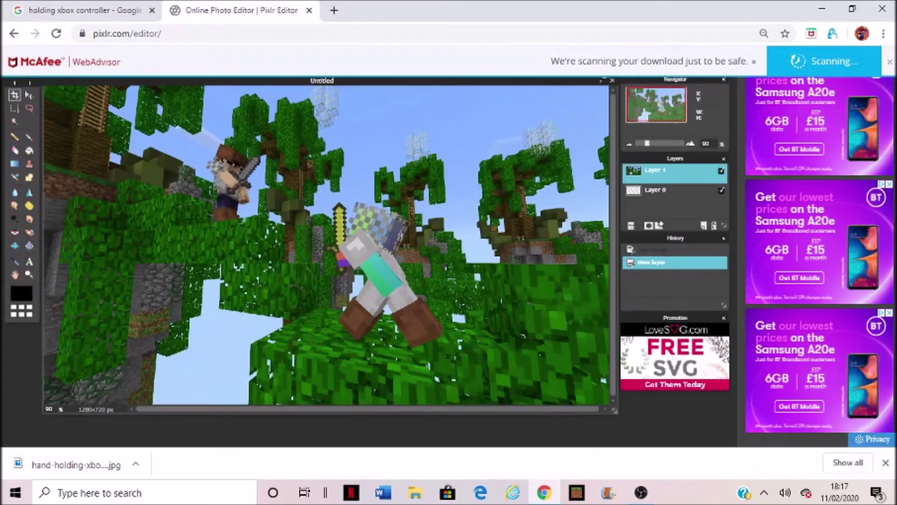
{"action": "left_click", "coordinate": [891, 62]}
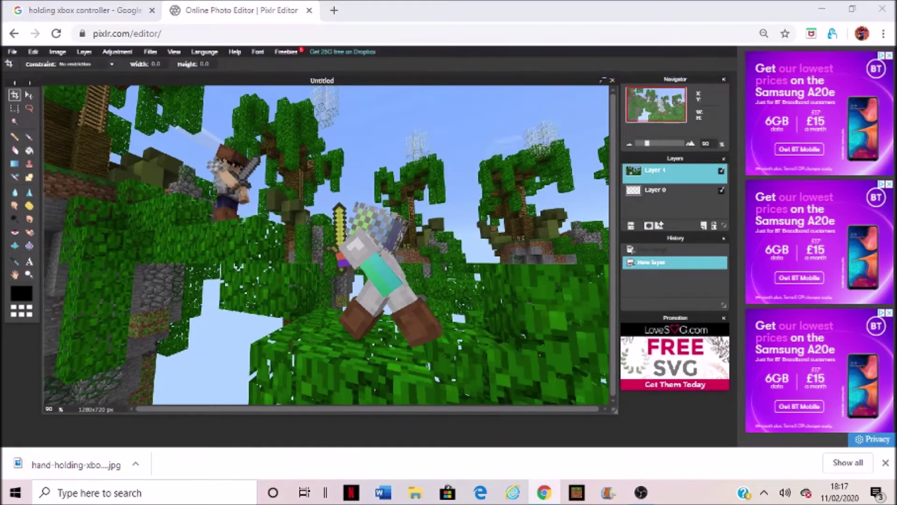
{"action": "left_click", "coordinate": [14, 54]}
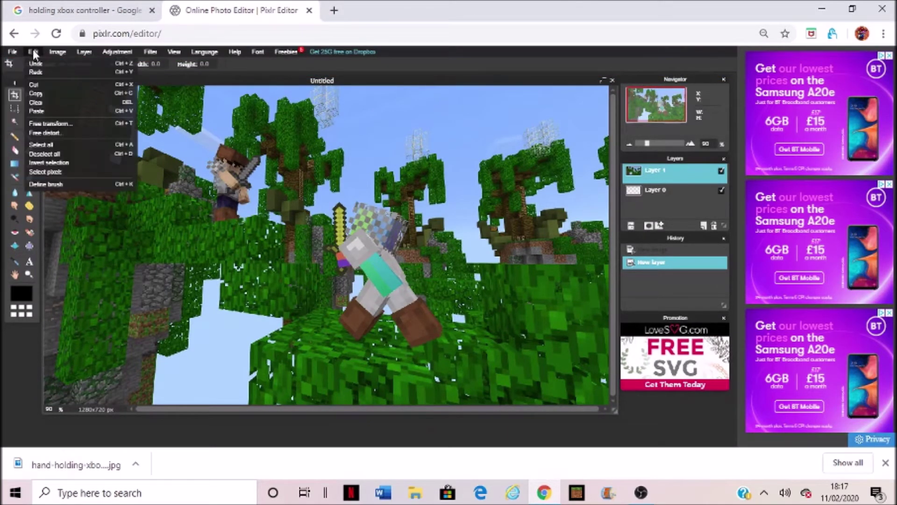
{"action": "mouse_move", "coordinate": [84, 52]}
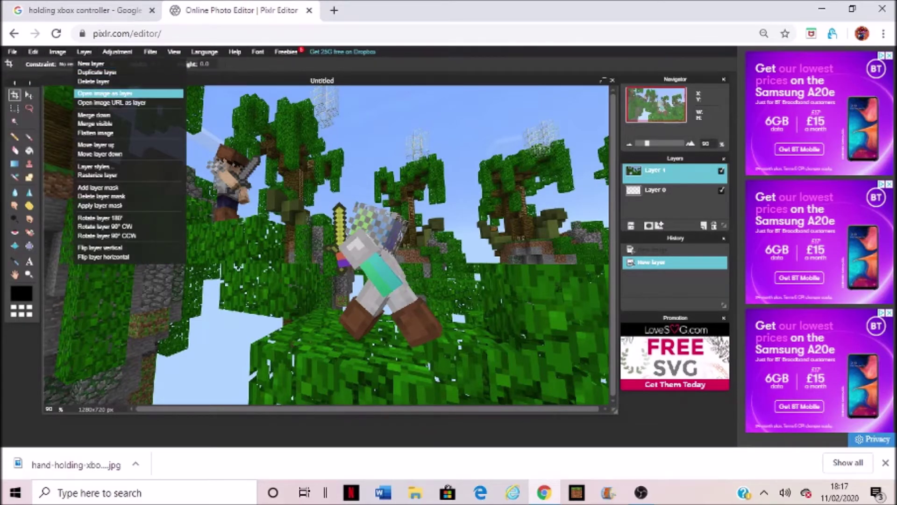
{"action": "left_click", "coordinate": [105, 94]}
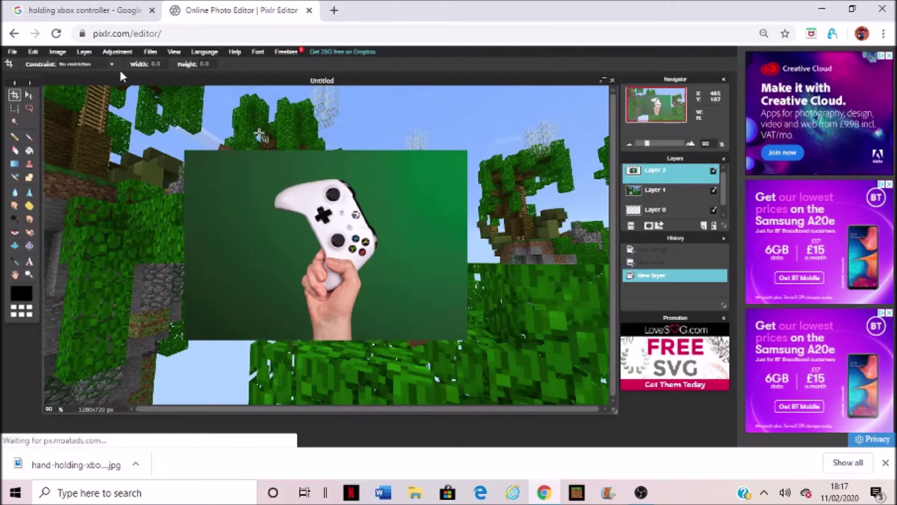
{"action": "left_click", "coordinate": [33, 54]}
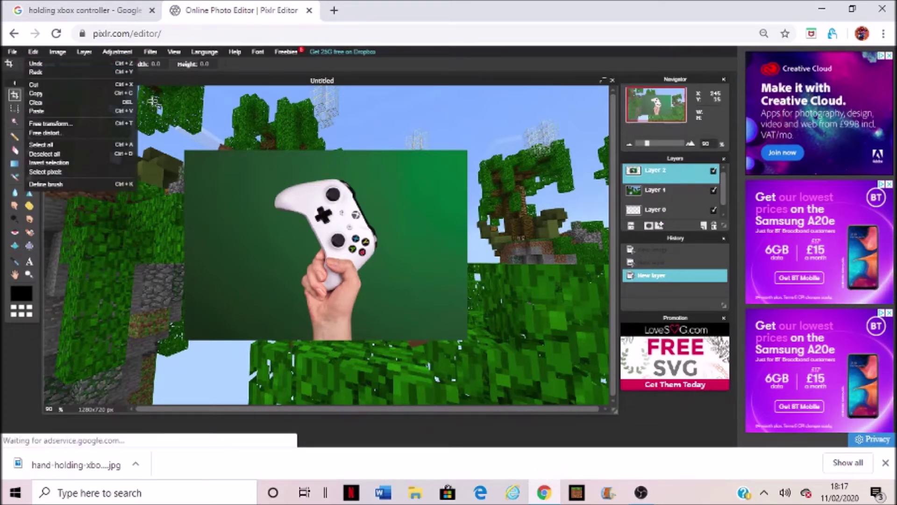
{"action": "left_click", "coordinate": [15, 121]}
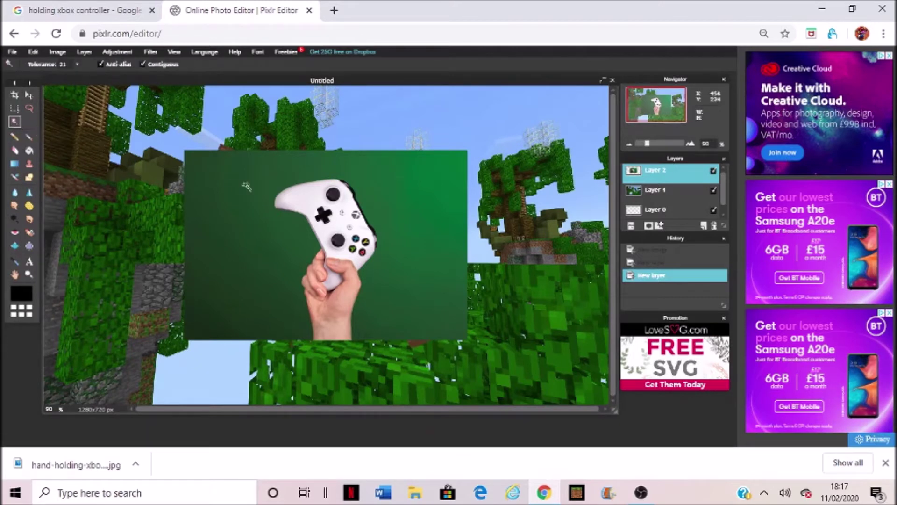
- Select the controller photo's green background with the Magic Wand and cut it away
{"action": "left_click", "coordinate": [258, 203]}
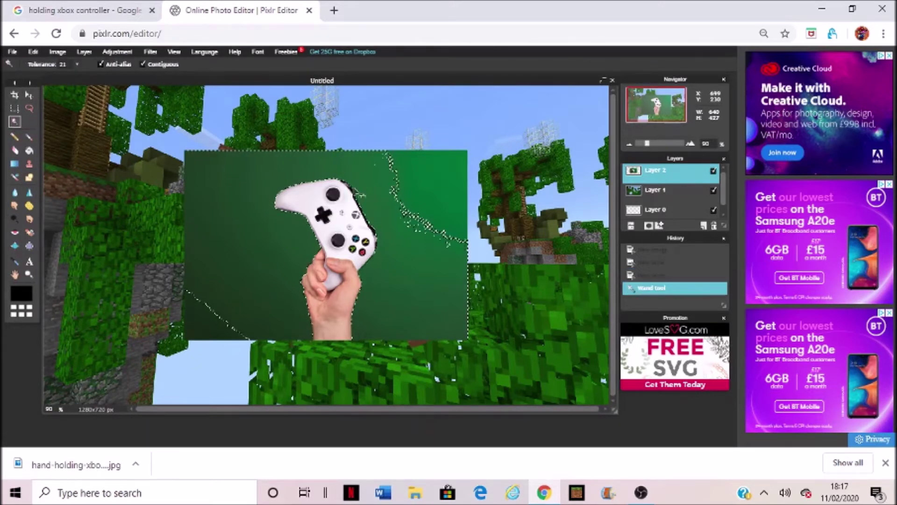
{"action": "left_click", "coordinate": [32, 52]}
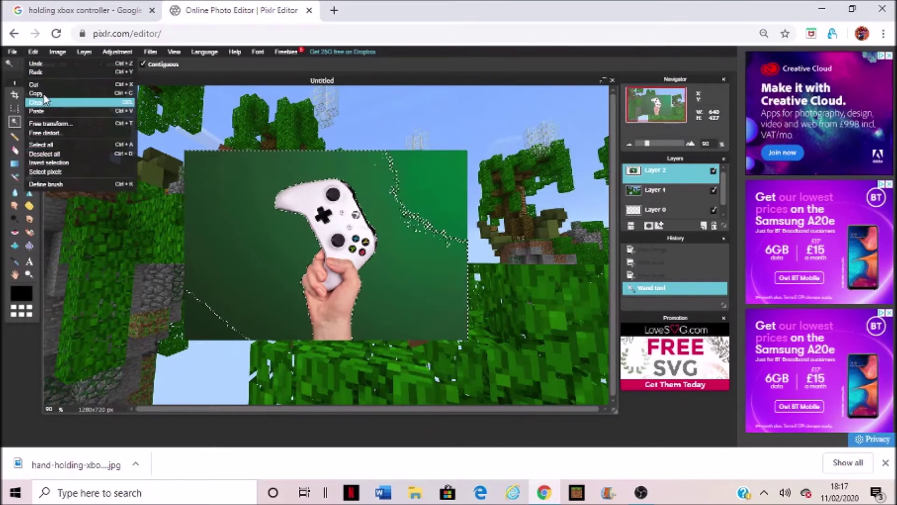
{"action": "left_click", "coordinate": [35, 85]}
{"action": "scroll", "coordinate": [450, 209], "scroll_direction": "up", "scroll_amount": 1}
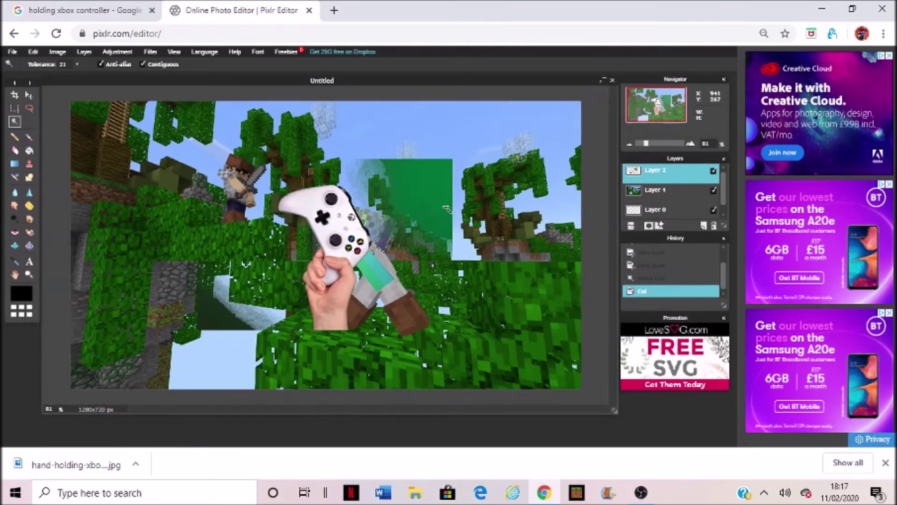
{"action": "scroll", "coordinate": [449, 207], "scroll_direction": "up", "scroll_amount": 1}
{"action": "scroll", "coordinate": [449, 207], "scroll_direction": "up", "scroll_amount": 1}
{"action": "scroll", "coordinate": [449, 207], "scroll_direction": "up", "scroll_amount": 1}
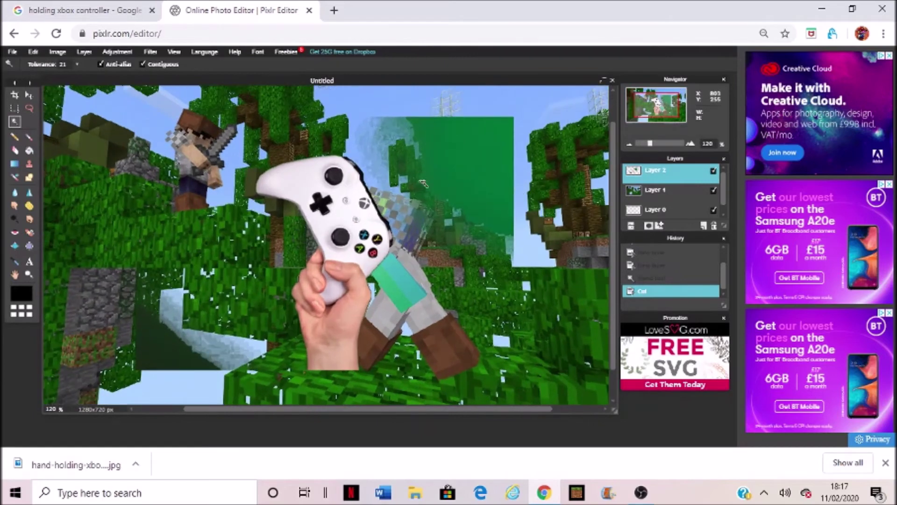
{"action": "scroll", "coordinate": [386, 346], "scroll_direction": "down", "scroll_amount": 1}
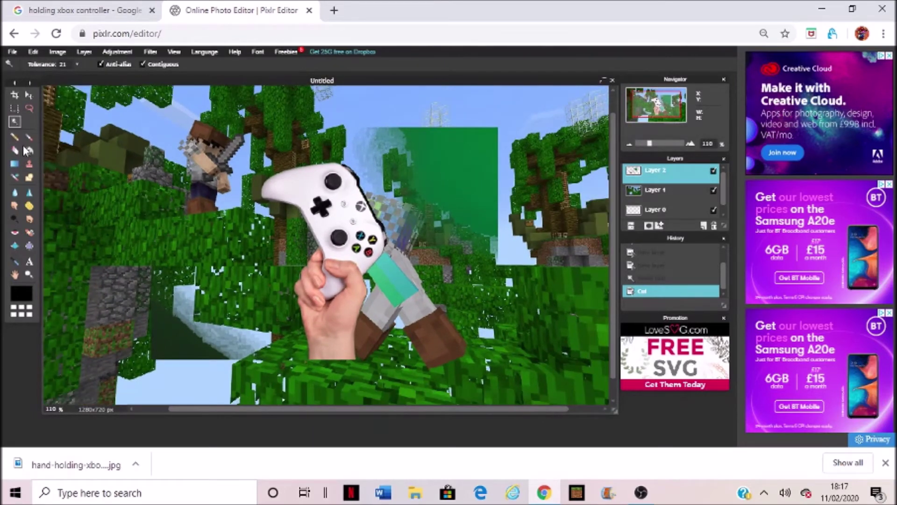
- Erase the leftover green patches with a 200 px eraser, then set the brush to 9 px
{"action": "left_click", "coordinate": [18, 150]}
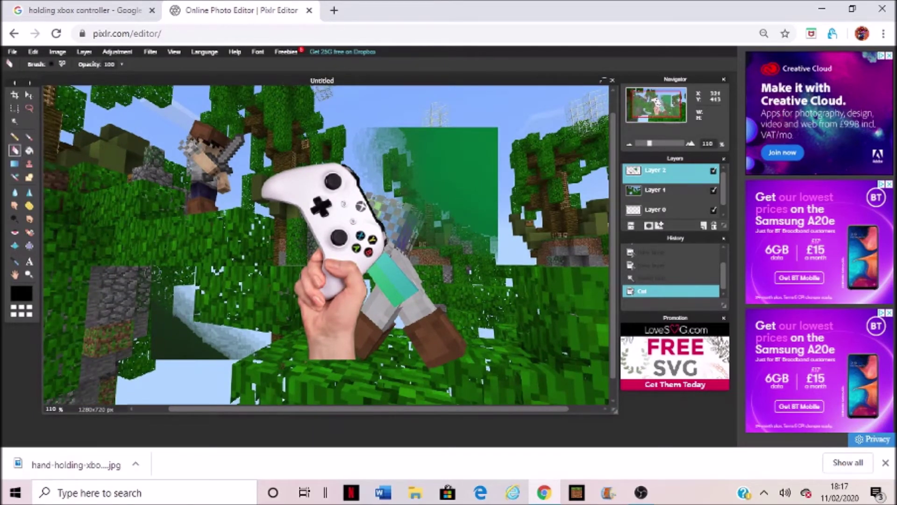
{"action": "left_click", "coordinate": [58, 64]}
{"action": "left_click", "coordinate": [211, 88]}
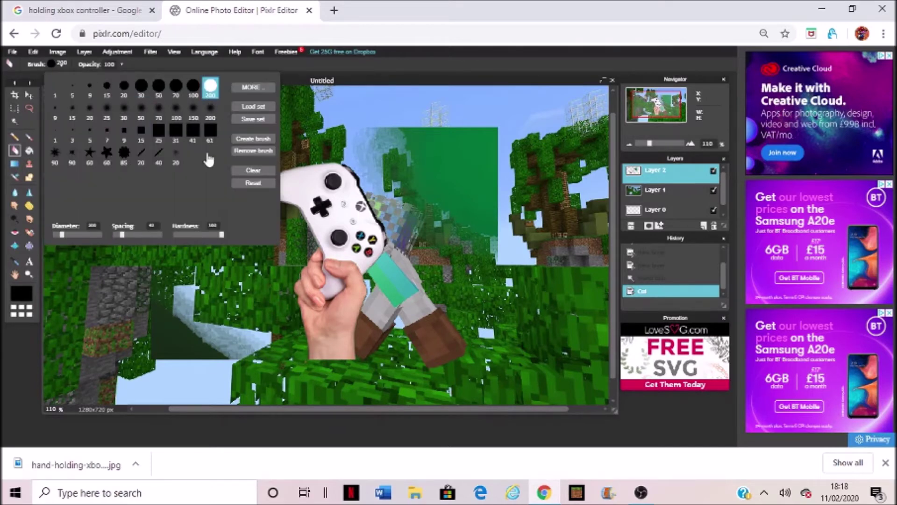
{"action": "left_click", "coordinate": [184, 321]}
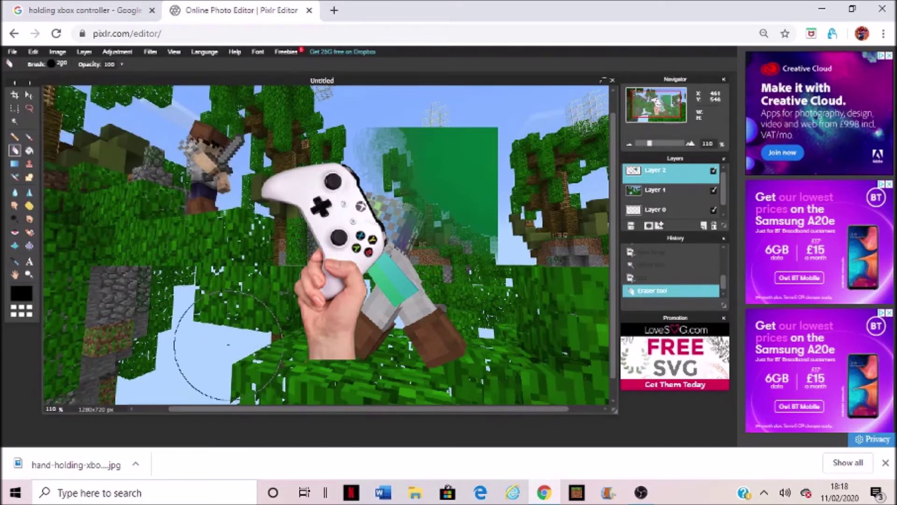
{"action": "mouse_move", "coordinate": [504, 197]}
{"action": "left_mouse_down"}
{"action": "mouse_move", "coordinate": [460, 192]}
{"action": "mouse_move", "coordinate": [407, 144]}
{"action": "left_mouse_up"}
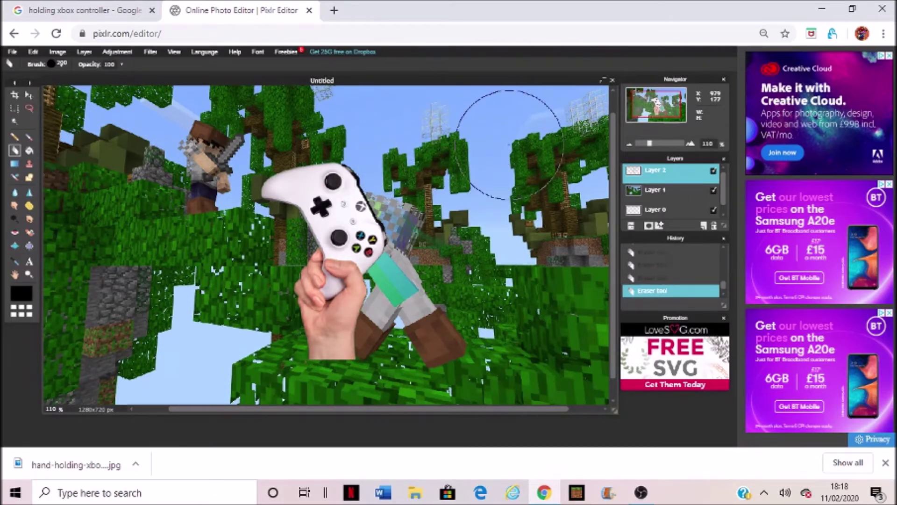
{"action": "scroll", "coordinate": [398, 172], "scroll_direction": "down", "scroll_amount": 2}
{"action": "scroll", "coordinate": [398, 172], "scroll_direction": "up", "scroll_amount": 2}
{"action": "scroll", "coordinate": [393, 174], "scroll_direction": "up", "scroll_amount": 2}
{"action": "scroll", "coordinate": [390, 175], "scroll_direction": "up", "scroll_amount": 1}
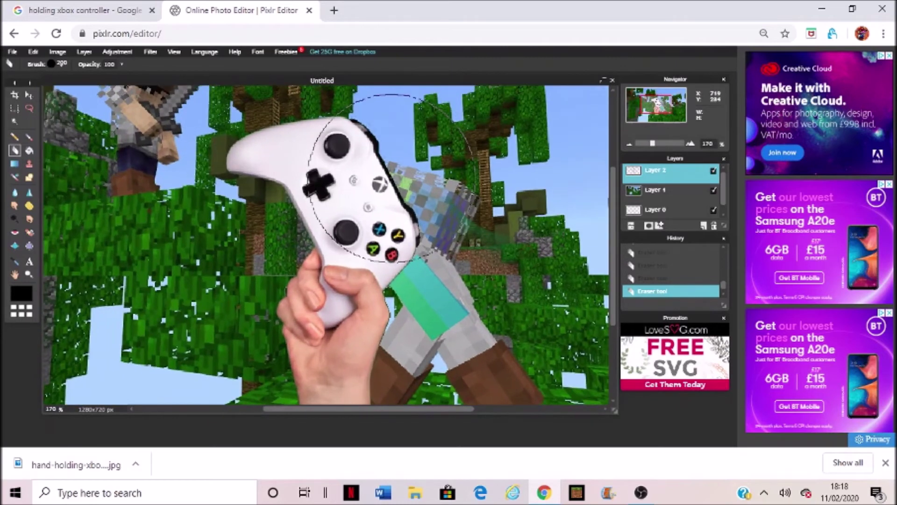
{"action": "scroll", "coordinate": [386, 177], "scroll_direction": "up", "scroll_amount": 1}
{"action": "scroll", "coordinate": [384, 173], "scroll_direction": "down", "scroll_amount": 1}
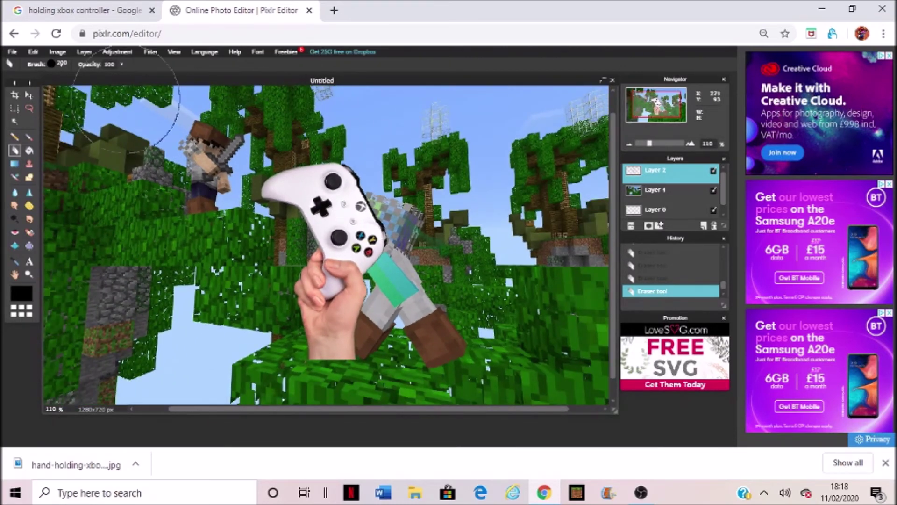
{"action": "left_click", "coordinate": [62, 63]}
{"action": "left_click", "coordinate": [89, 88]}
- Free-transform the controller layer right and down, then set the brush size to 200
{"action": "left_click", "coordinate": [33, 51]}
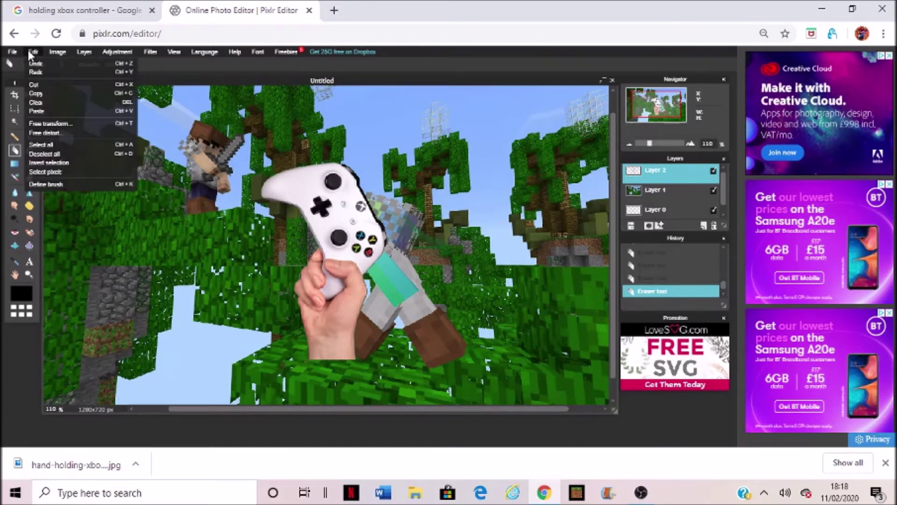
{"action": "left_click", "coordinate": [70, 125]}
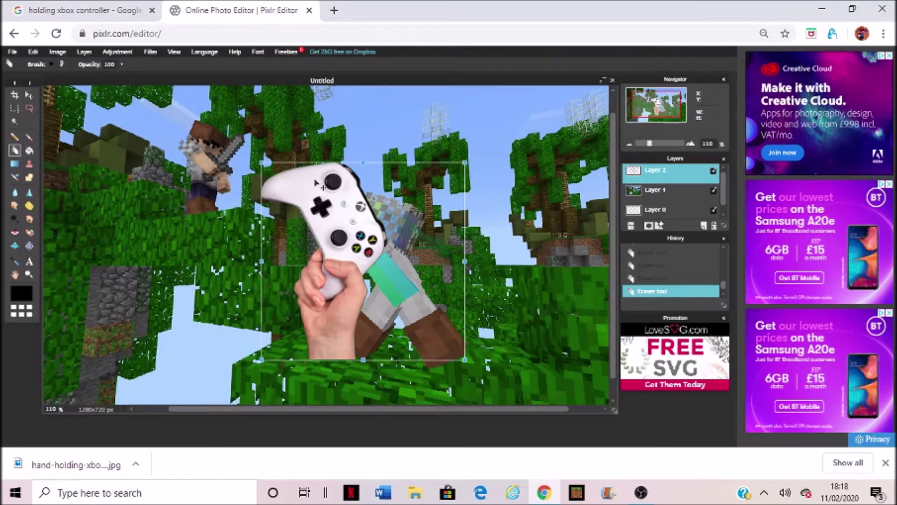
{"action": "left_click_drag", "start_coordinate": [316, 183], "coordinate": [481, 241]}
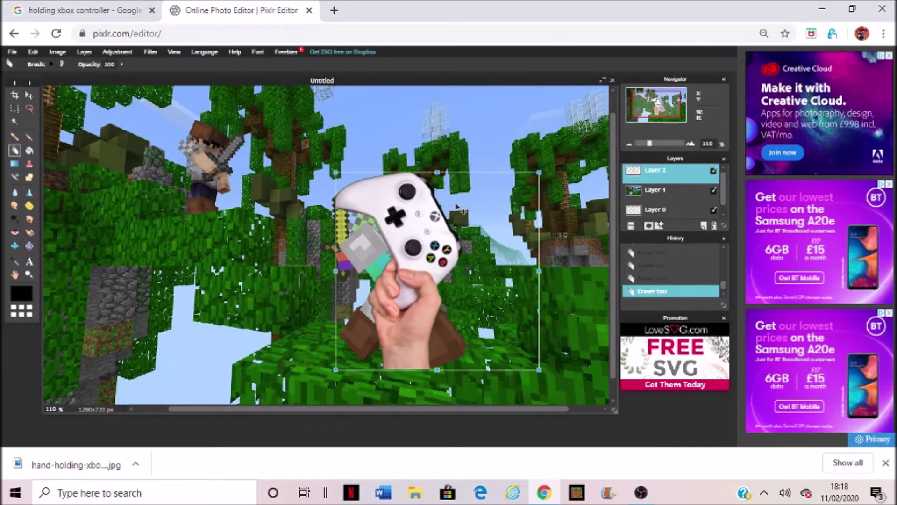
{"action": "key", "text": "v"}
{"action": "left_click", "coordinate": [330, 266]}
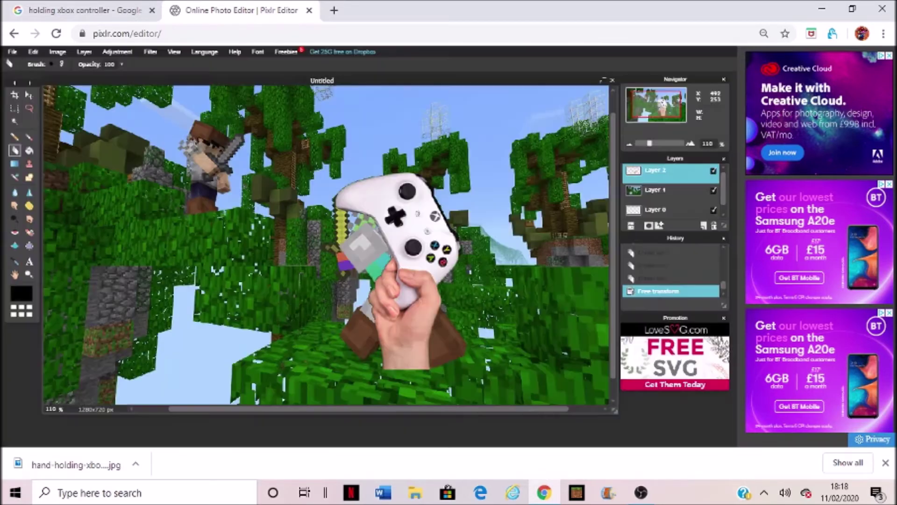
{"action": "left_click", "coordinate": [63, 64]}
{"action": "left_click", "coordinate": [209, 86]}
{"action": "left_click", "coordinate": [511, 225]}
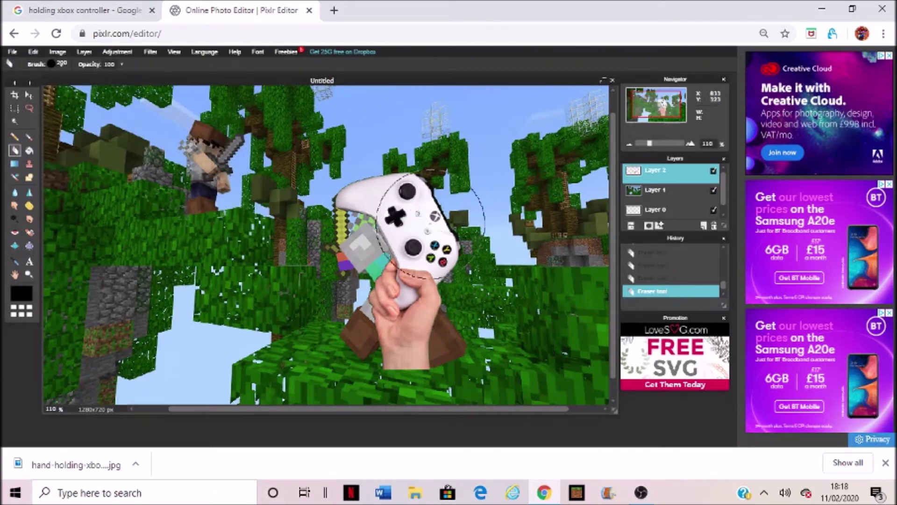
- Move the controller hand to the left side, enlarge it, and apply the transform
{"action": "left_click", "coordinate": [33, 51]}
{"action": "left_click", "coordinate": [60, 122]}
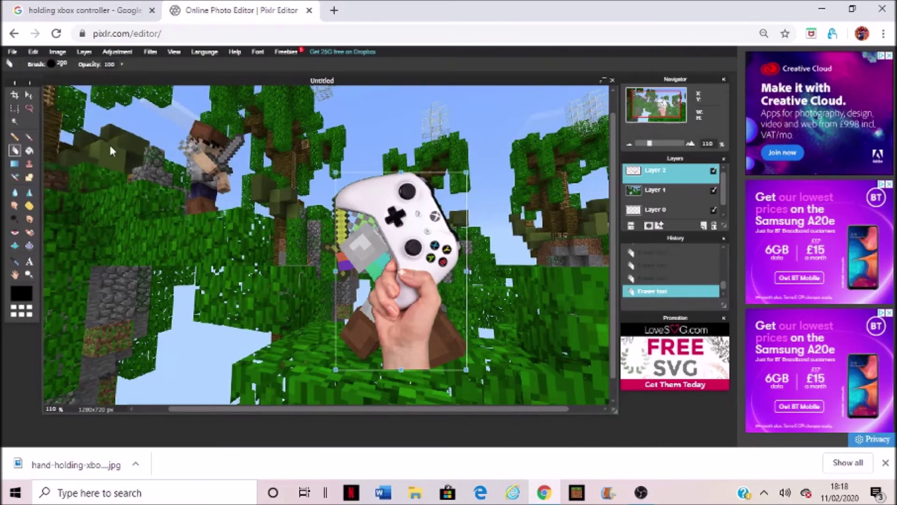
{"action": "mouse_move", "coordinate": [423, 215]}
{"action": "left_mouse_down"}
{"action": "mouse_move", "coordinate": [458, 284]}
{"action": "mouse_move", "coordinate": [519, 281]}
{"action": "left_mouse_up"}
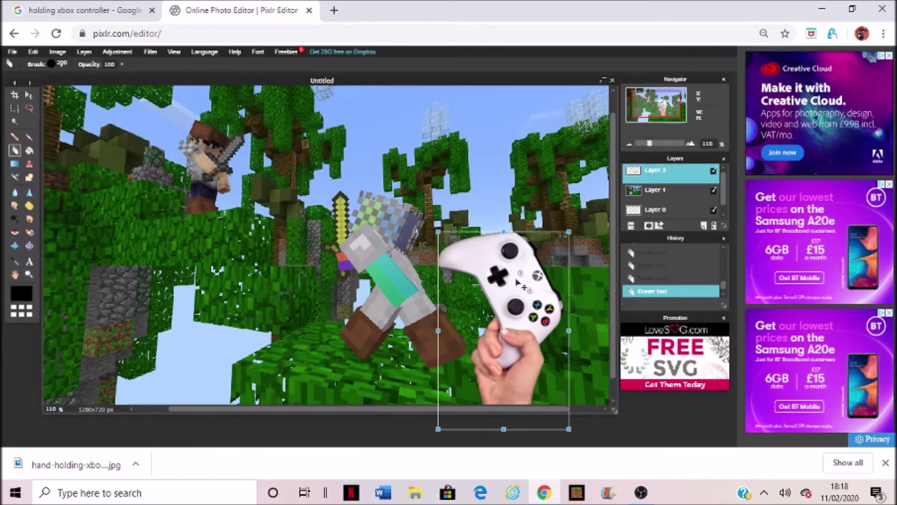
{"action": "left_click_drag", "start_coordinate": [522, 283], "coordinate": [191, 279]}
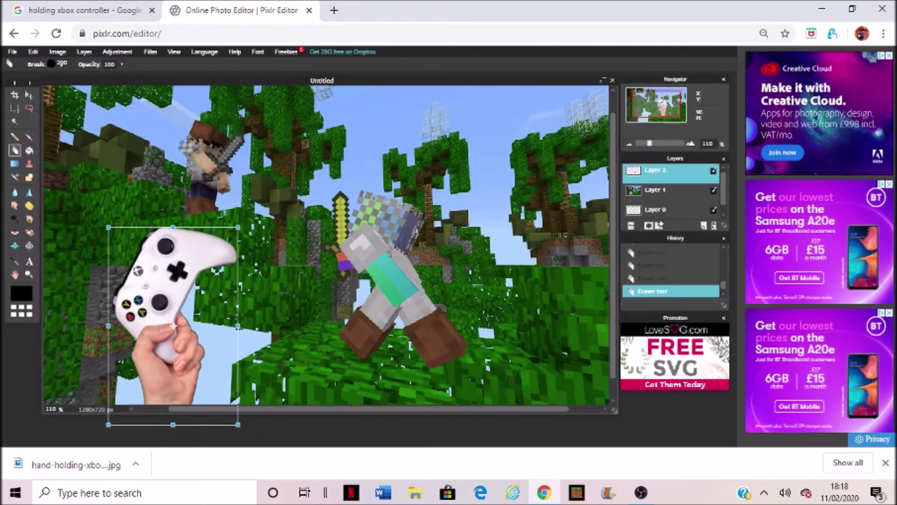
{"action": "left_click_drag", "start_coordinate": [104, 226], "coordinate": [91, 198]}
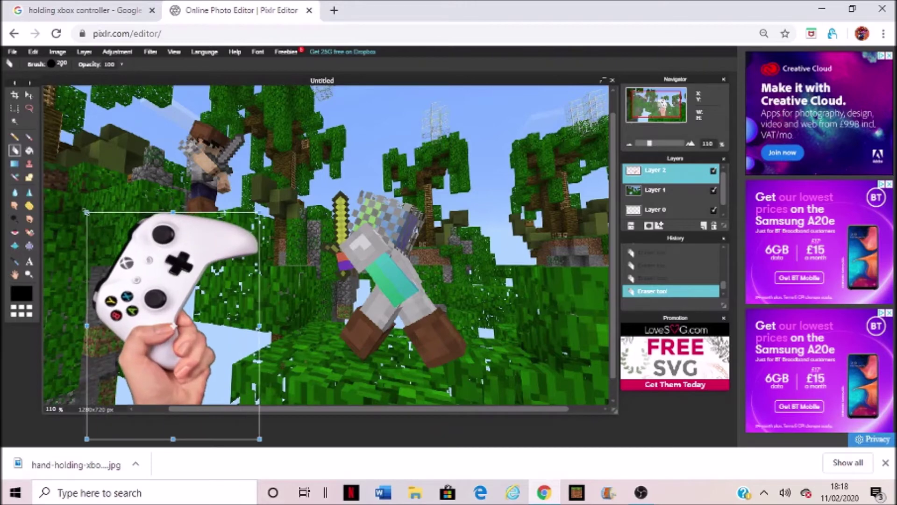
{"action": "mouse_move", "coordinate": [169, 264]}
{"action": "left_mouse_down"}
{"action": "mouse_move", "coordinate": [149, 224]}
{"action": "mouse_move", "coordinate": [129, 219]}
{"action": "left_mouse_up"}
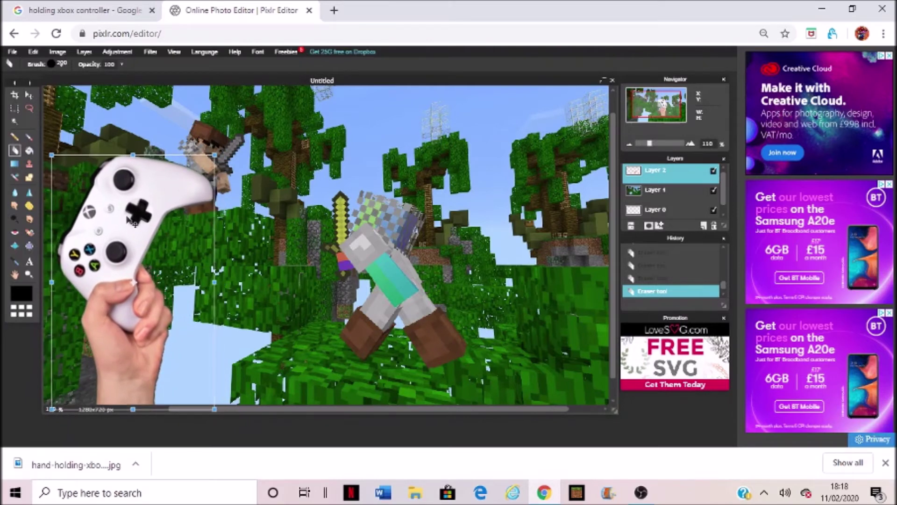
{"action": "left_click", "coordinate": [297, 247]}
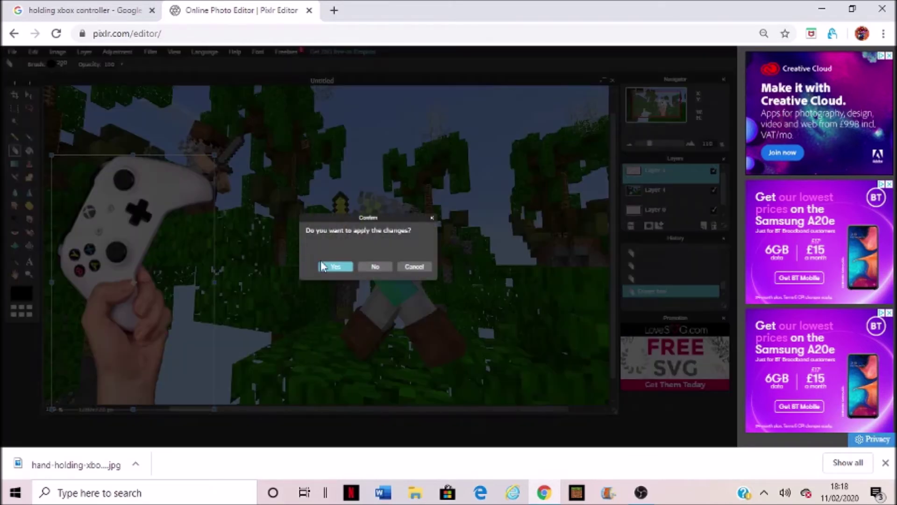
{"action": "left_click", "coordinate": [339, 267]}
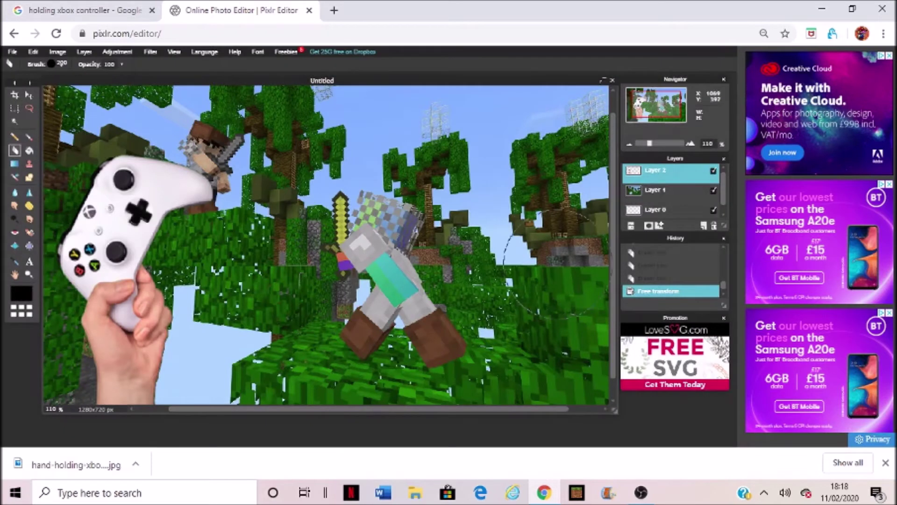
- Enable Outer glow in the hand layer's styles, then close the dialog
{"action": "left_click", "coordinate": [659, 226]}
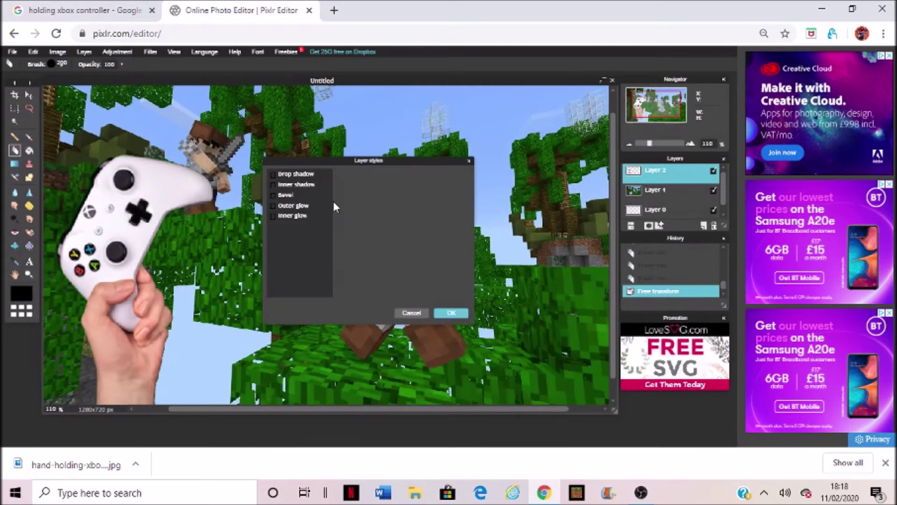
{"action": "left_click", "coordinate": [298, 205]}
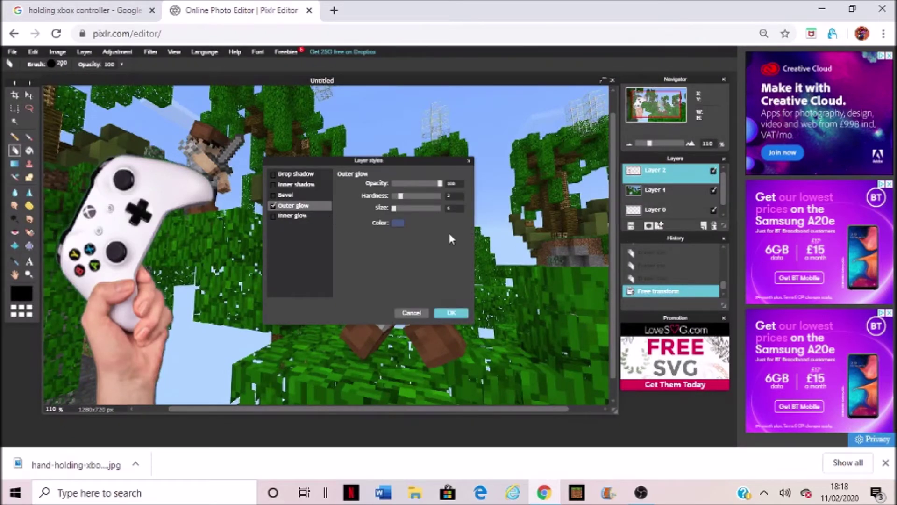
{"action": "left_click", "coordinate": [470, 161]}
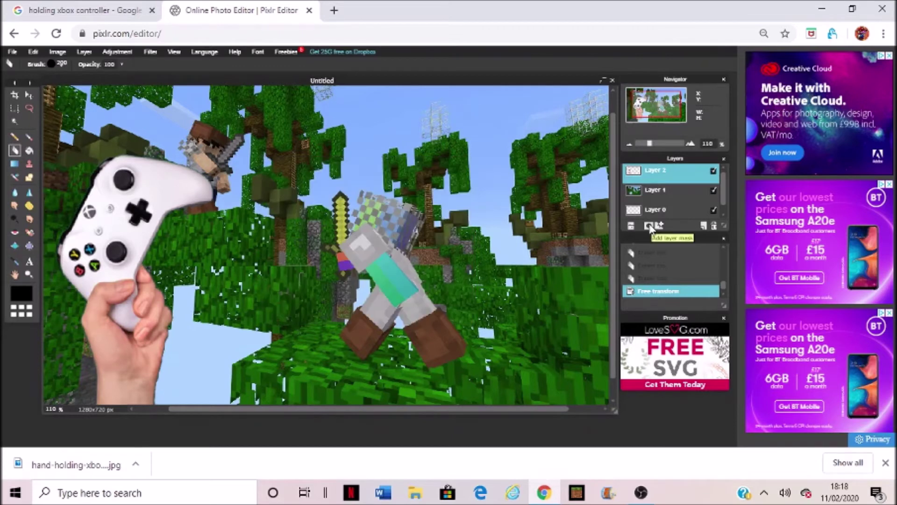
- Give the hand a white, hard-edged, thin outer glow and enable Drop shadow
{"action": "left_click", "coordinate": [659, 225]}
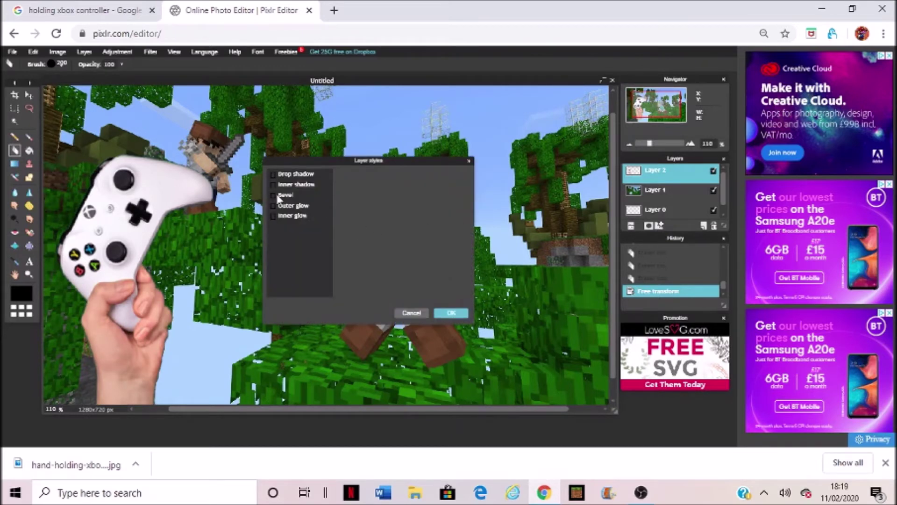
{"action": "left_click", "coordinate": [290, 208]}
{"action": "left_click", "coordinate": [398, 222]}
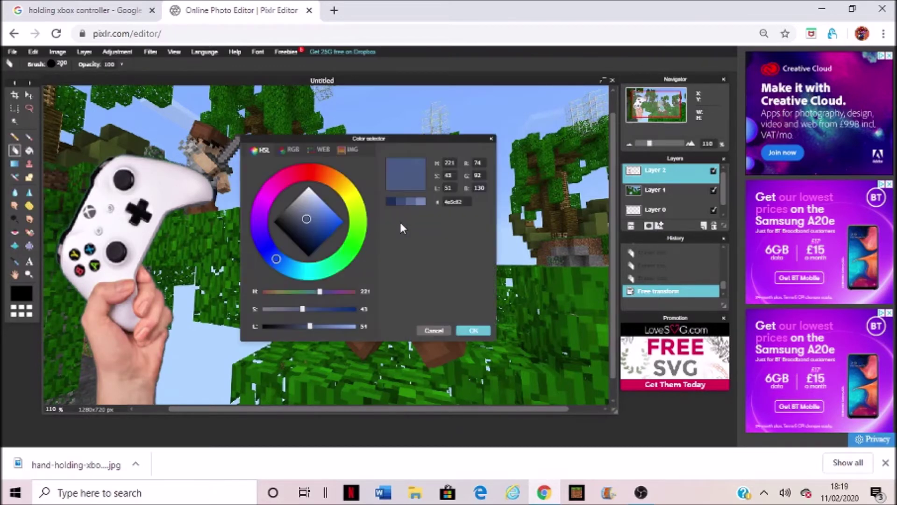
{"action": "left_click", "coordinate": [306, 190]}
{"action": "left_click_drag", "start_coordinate": [305, 189], "coordinate": [309, 180]}
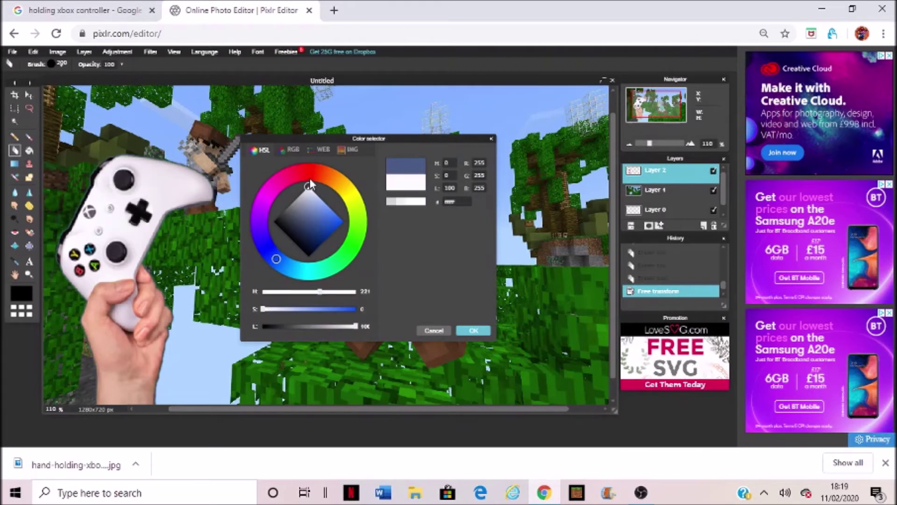
{"action": "left_click", "coordinate": [467, 331]}
{"action": "left_click_drag", "start_coordinate": [393, 209], "coordinate": [417, 208]}
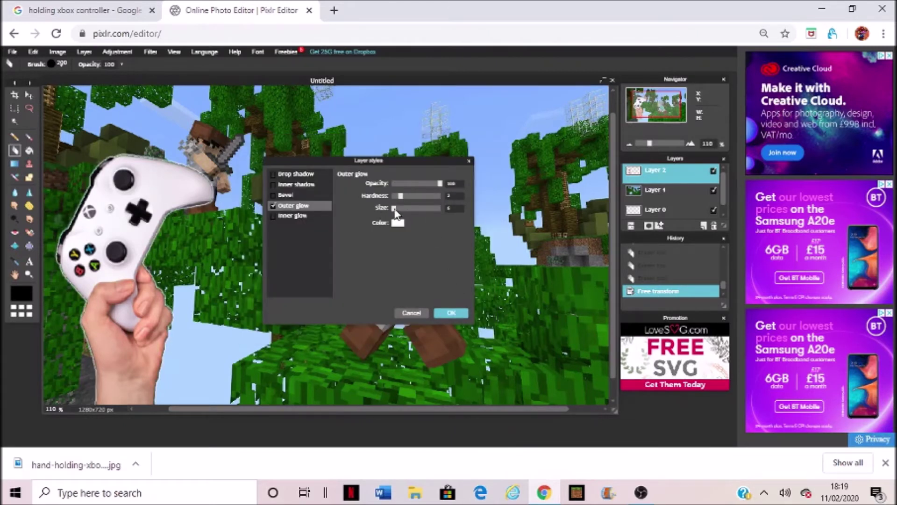
{"action": "left_click", "coordinate": [422, 209]}
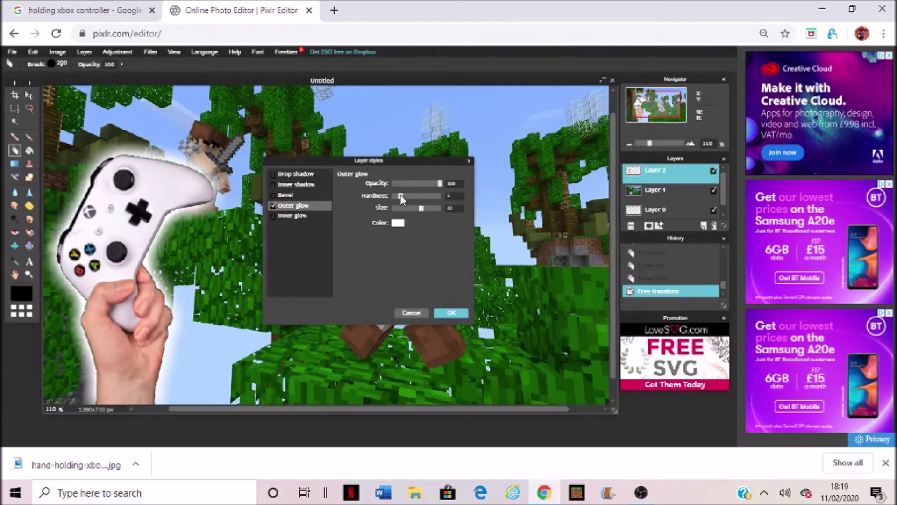
{"action": "mouse_move", "coordinate": [401, 196]}
{"action": "left_mouse_down"}
{"action": "mouse_move", "coordinate": [440, 196]}
{"action": "mouse_move", "coordinate": [396, 219]}
{"action": "left_mouse_up"}
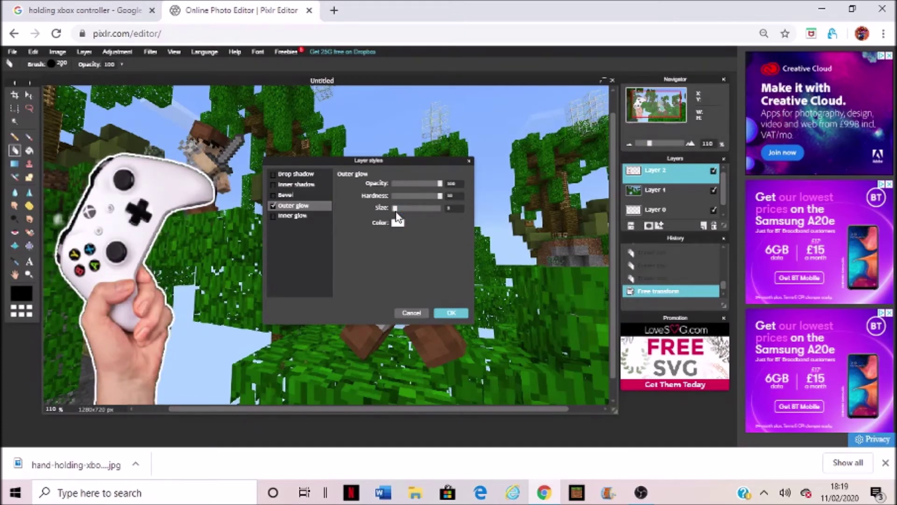
{"action": "left_click", "coordinate": [295, 175]}
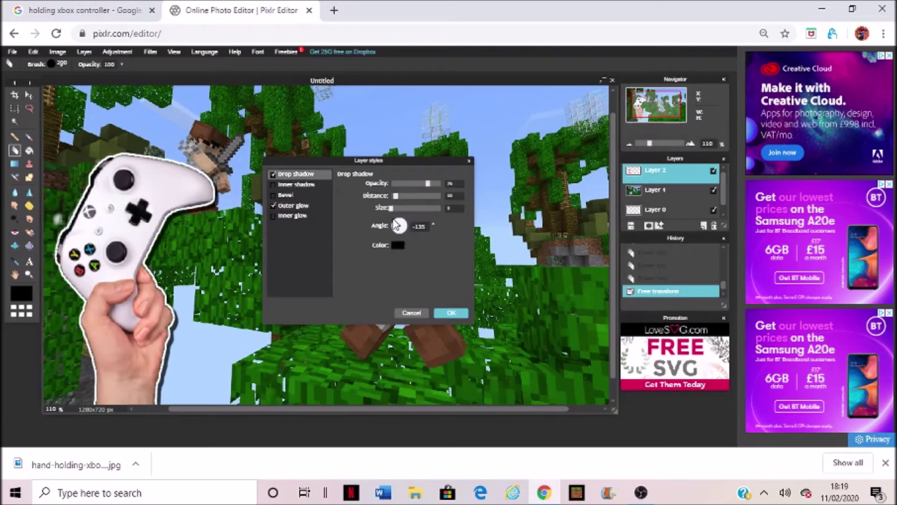
- Give the controller hand a drop shadow with greater distance, softer size and adjusted opacity
{"action": "left_click_drag", "start_coordinate": [397, 199], "coordinate": [412, 198]}
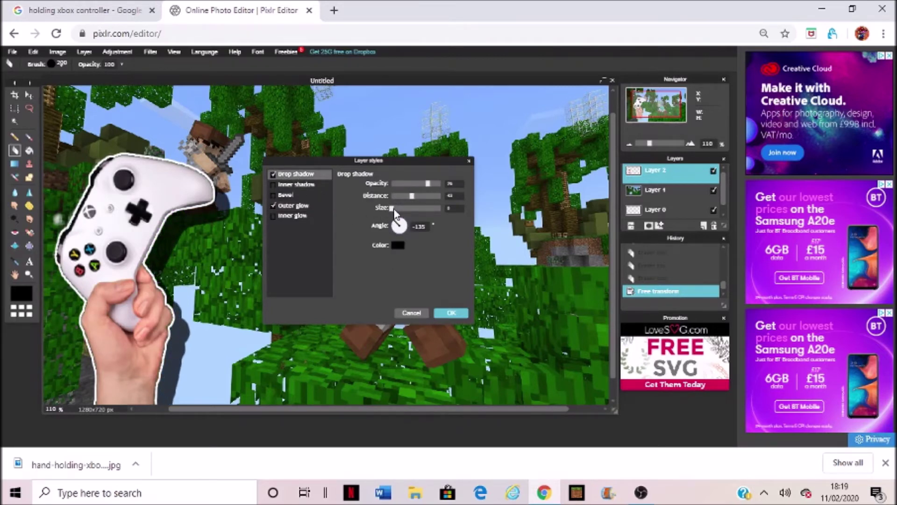
{"action": "left_click_drag", "start_coordinate": [394, 211], "coordinate": [397, 212]}
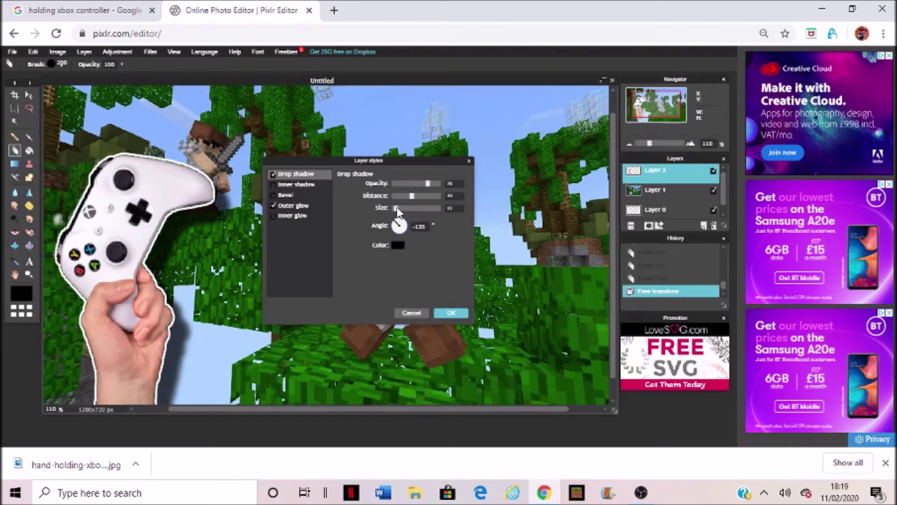
{"action": "left_click_drag", "start_coordinate": [426, 185], "coordinate": [429, 185]}
{"action": "left_click", "coordinate": [450, 314]}
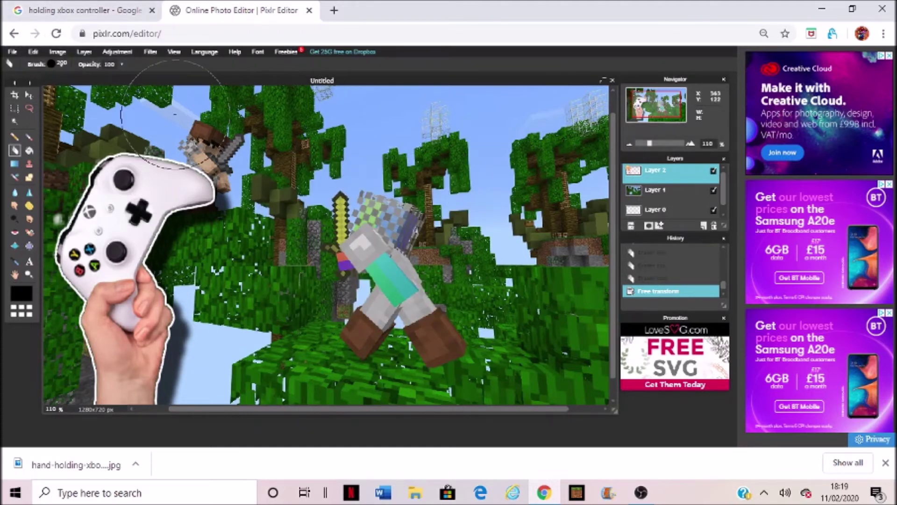
- Place a text box on the scene and enter 'GOATED ON' / 'THE STICKS' on two lines
{"action": "left_click", "coordinate": [31, 263]}
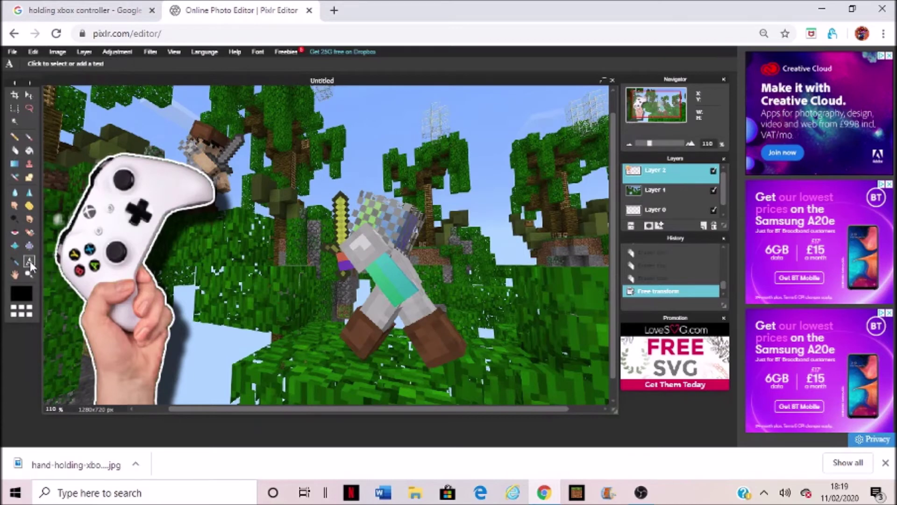
{"action": "left_click", "coordinate": [295, 278]}
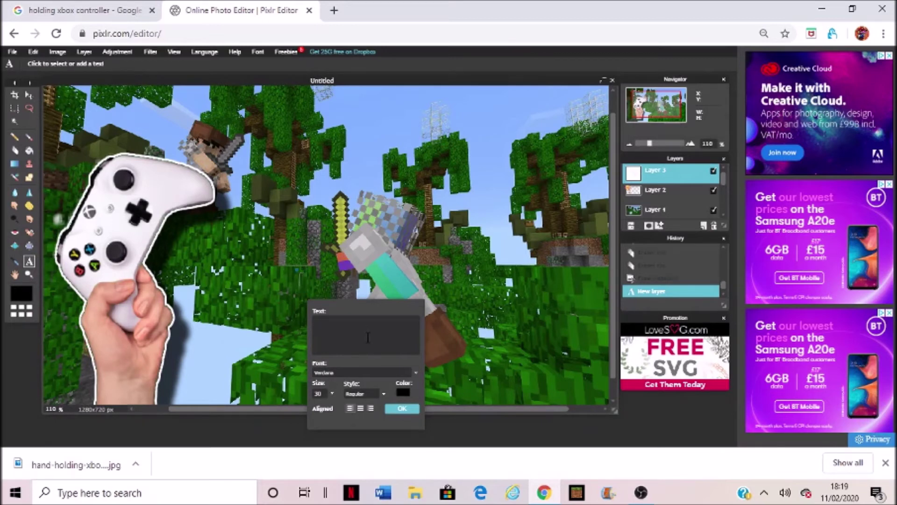
{"action": "type", "text": "GOATED ON THE "}
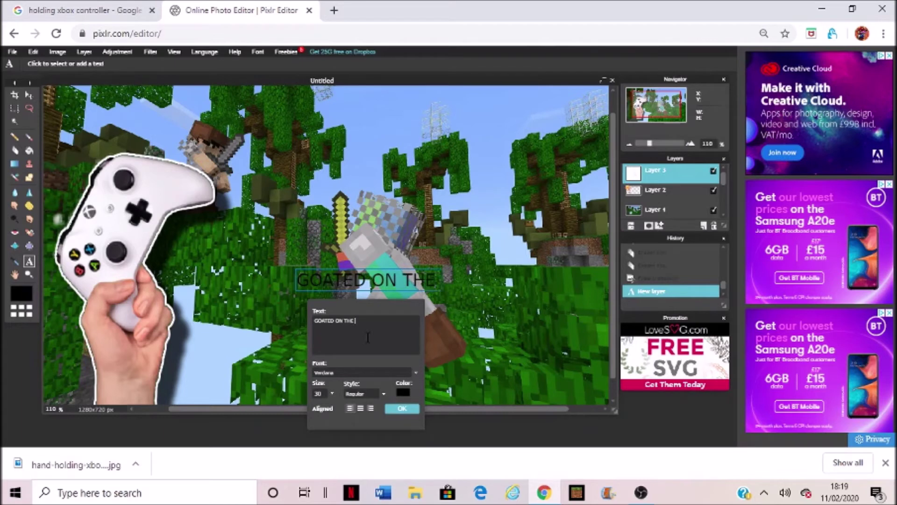
{"action": "type", "text": "STICKS"}
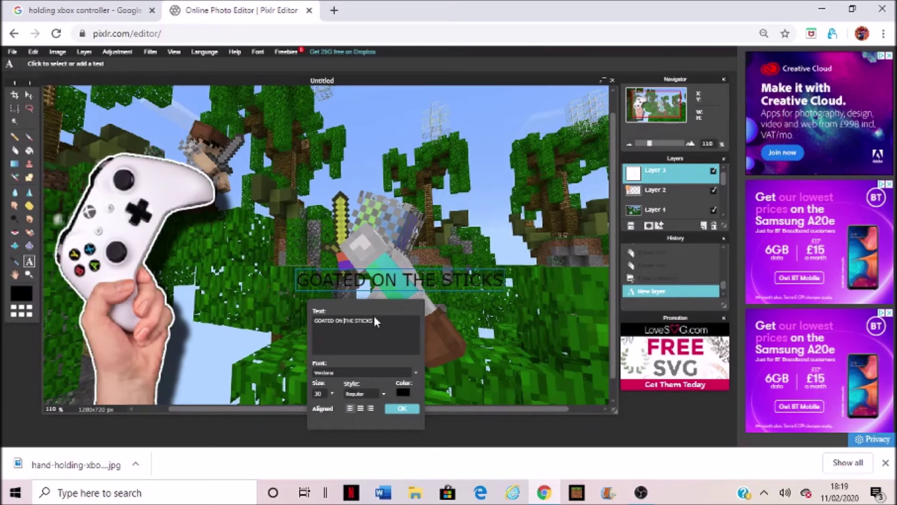
{"action": "key", "text": "Return"}
- Style the text as size 61 bold Arial, centre-aligned, and confirm it
{"action": "left_click", "coordinate": [331, 394]}
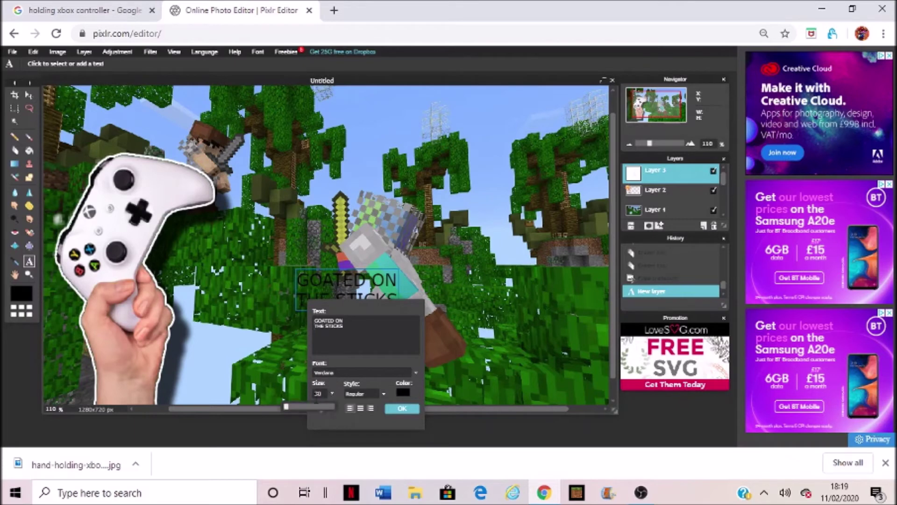
{"action": "left_click_drag", "start_coordinate": [286, 408], "coordinate": [294, 410]}
{"action": "left_click", "coordinate": [365, 394]}
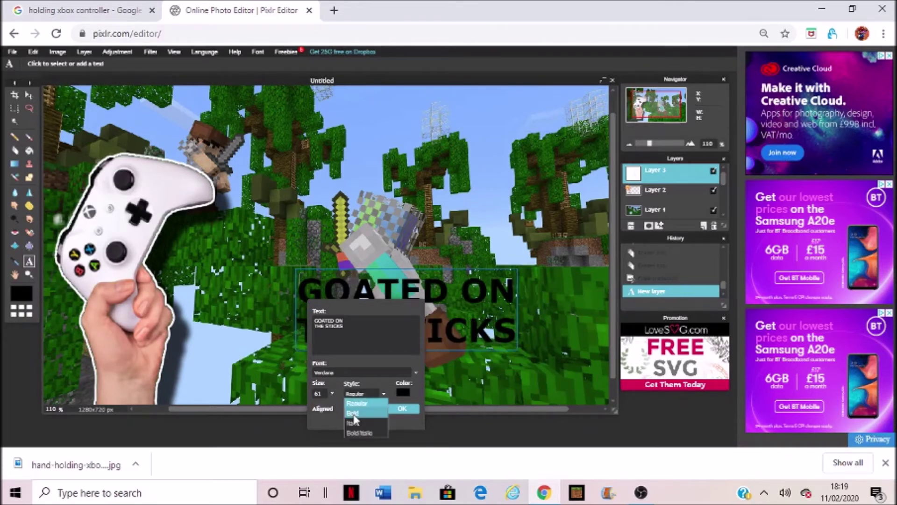
{"action": "left_click", "coordinate": [369, 372]}
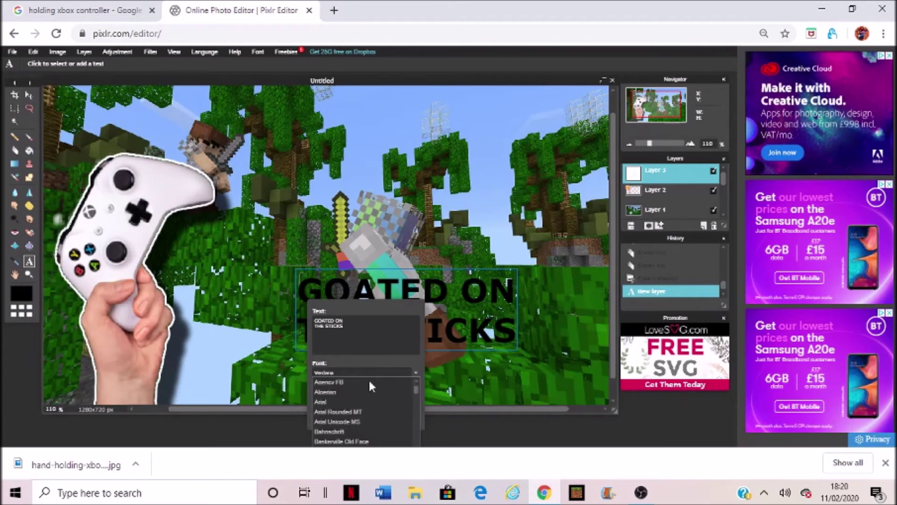
{"action": "left_click", "coordinate": [354, 400]}
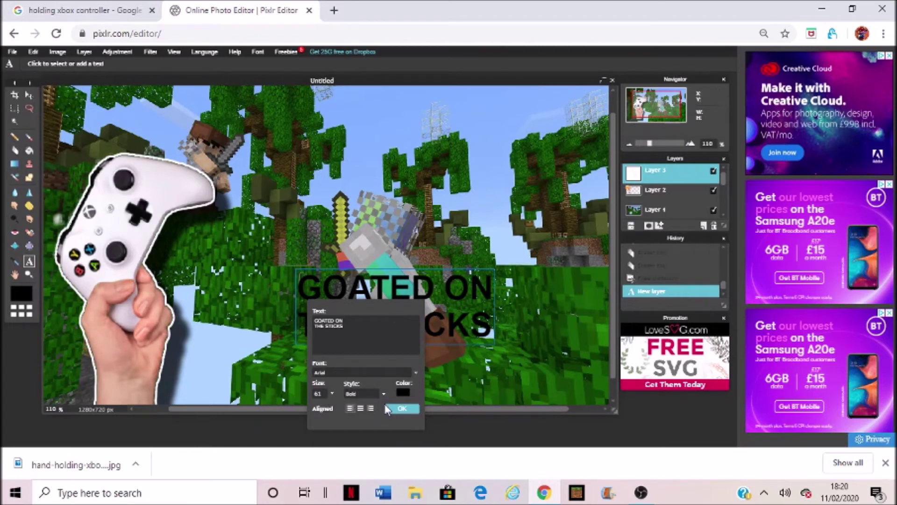
{"action": "left_click", "coordinate": [360, 410]}
{"action": "left_click", "coordinate": [407, 410]}
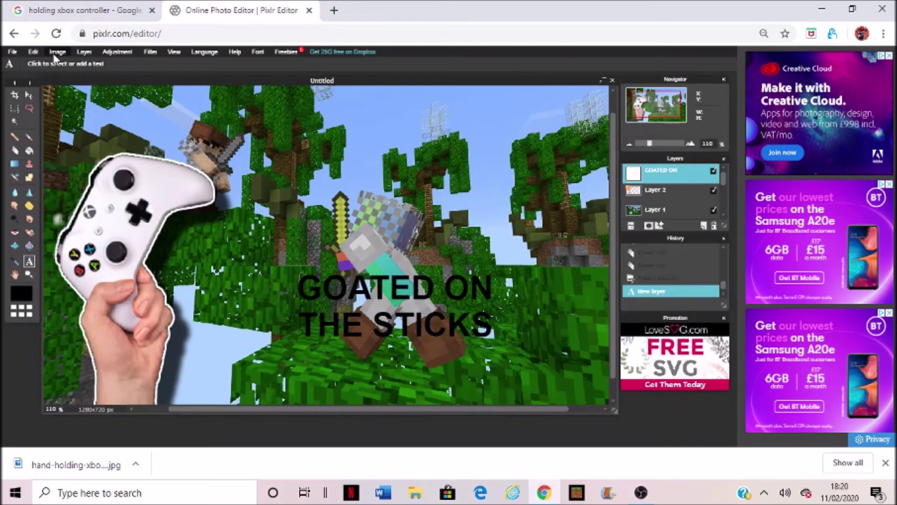
- Enlarge the GOATED ON THE STICKS text to size 88 and shift it left
{"action": "left_click", "coordinate": [29, 95]}
{"action": "mouse_move", "coordinate": [351, 327]}
{"action": "left_mouse_down"}
{"action": "mouse_move", "coordinate": [270, 162]}
{"action": "mouse_move", "coordinate": [284, 167]}
{"action": "mouse_move", "coordinate": [313, 376]}
{"action": "mouse_move", "coordinate": [300, 361]}
{"action": "left_mouse_up"}
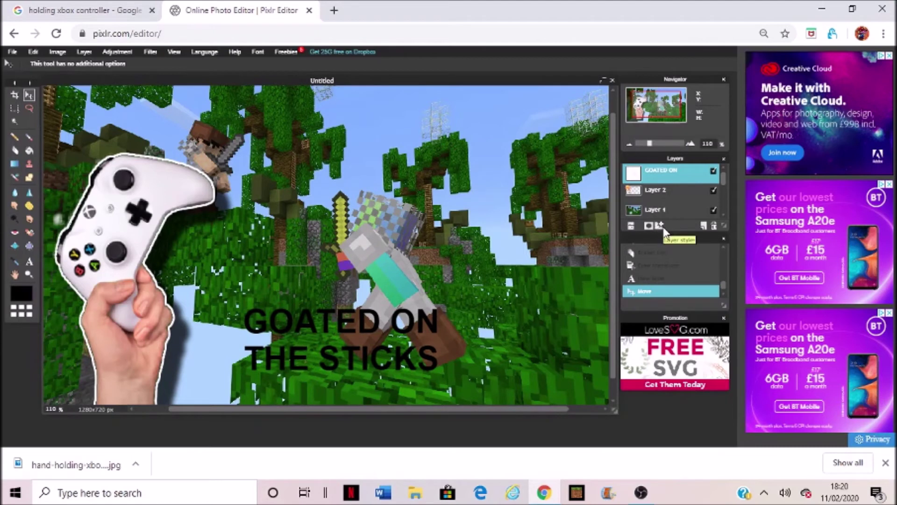
{"action": "left_click", "coordinate": [29, 263]}
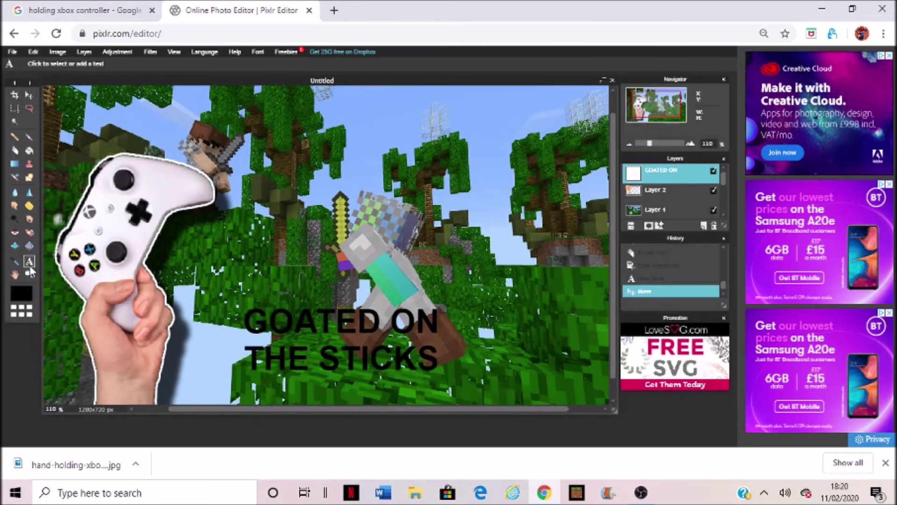
{"action": "left_click", "coordinate": [289, 336]}
{"action": "left_click_drag", "start_coordinate": [314, 408], "coordinate": [289, 410]}
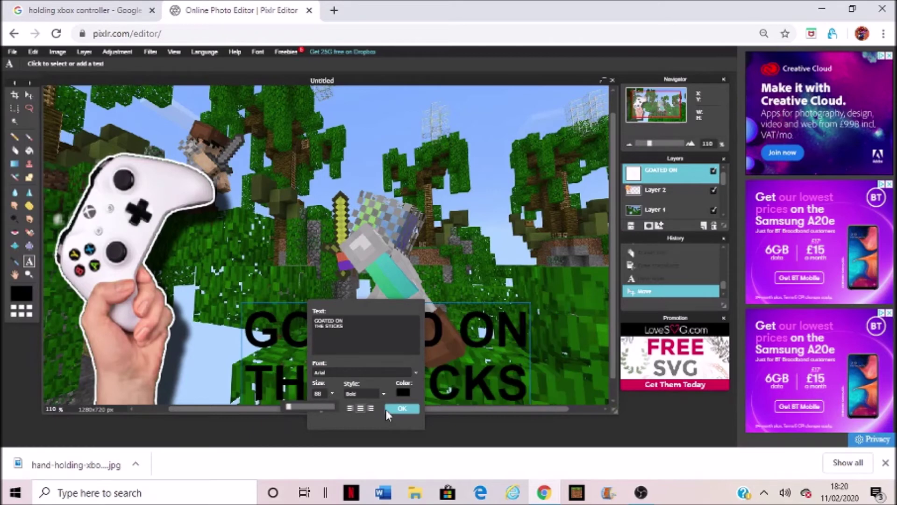
{"action": "left_click", "coordinate": [401, 408]}
{"action": "left_click", "coordinate": [28, 95]}
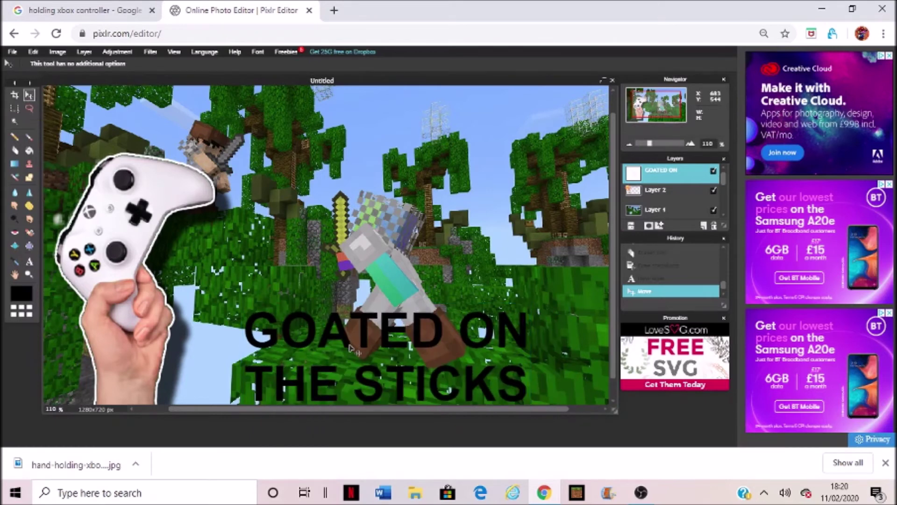
{"action": "left_click_drag", "start_coordinate": [352, 351], "coordinate": [306, 333]}
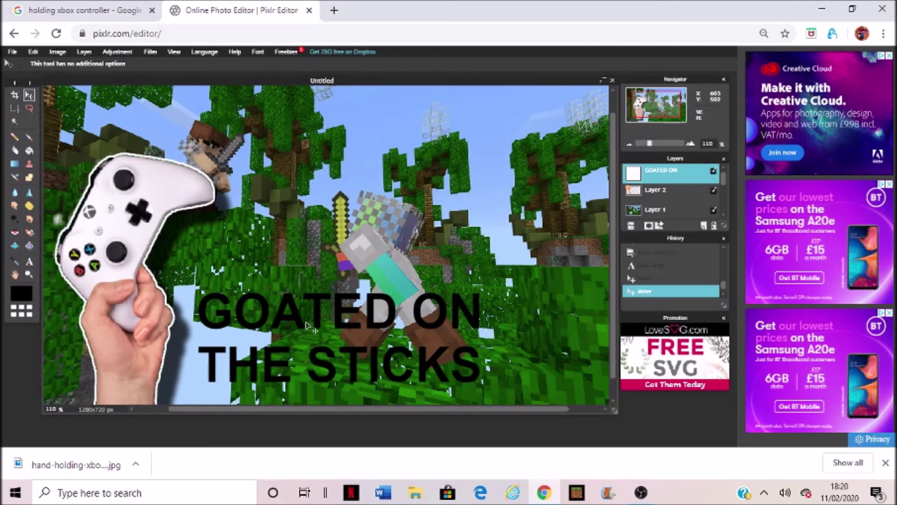
- Change the title text colour from black to yellow (#ffff00)
{"action": "left_click", "coordinate": [28, 260]}
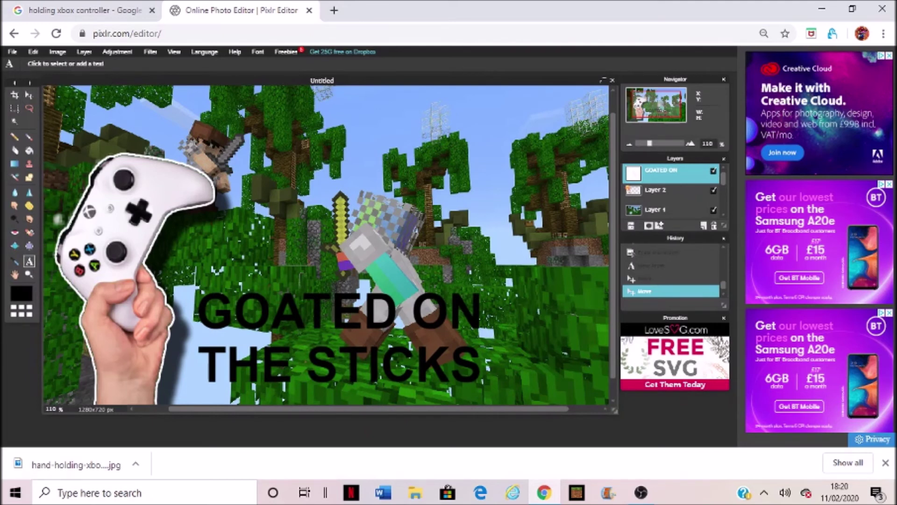
{"action": "left_click", "coordinate": [312, 321]}
{"action": "left_click", "coordinate": [403, 392]}
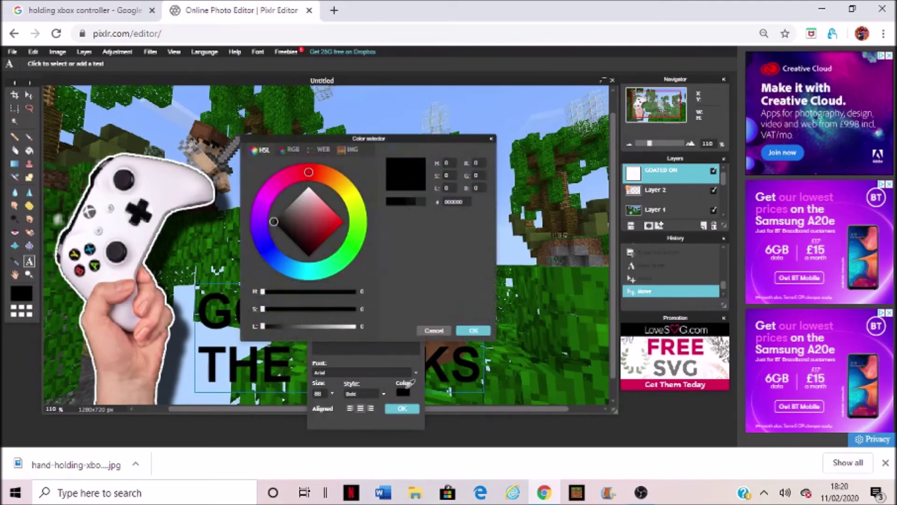
{"action": "left_click_drag", "start_coordinate": [311, 221], "coordinate": [385, 222]}
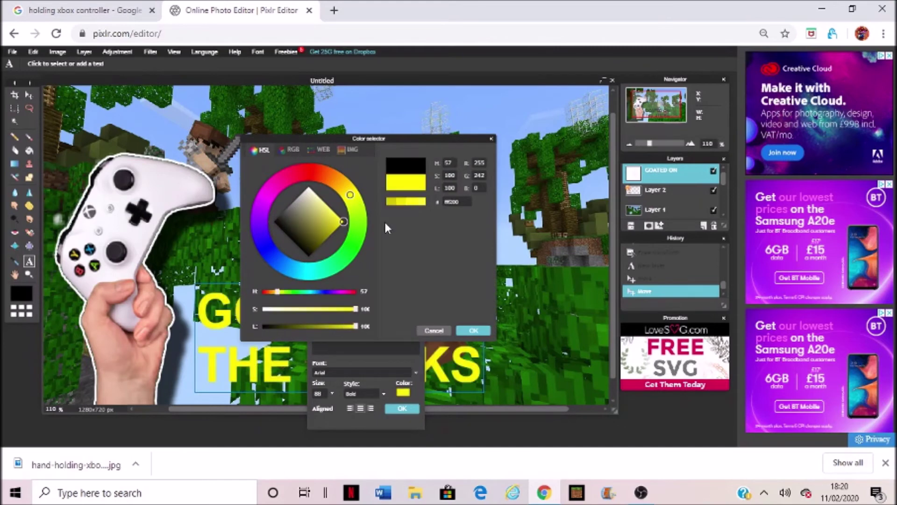
{"action": "left_click", "coordinate": [470, 329]}
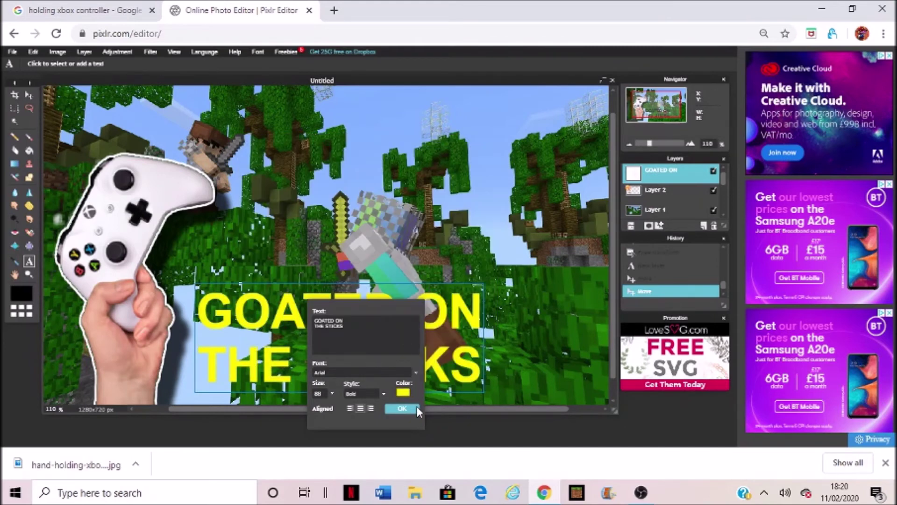
{"action": "left_click", "coordinate": [468, 379]}
- Turn on an outer glow for the title and set its colour to black
{"action": "left_click", "coordinate": [659, 227]}
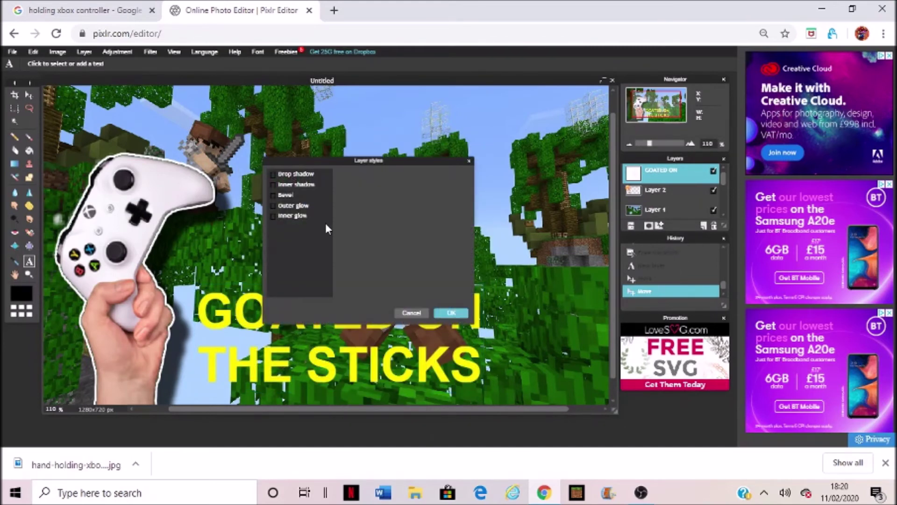
{"action": "left_click", "coordinate": [303, 205]}
{"action": "left_click", "coordinate": [397, 223]}
{"action": "left_click_drag", "start_coordinate": [341, 218], "coordinate": [238, 221]}
{"action": "left_click", "coordinate": [475, 331]}
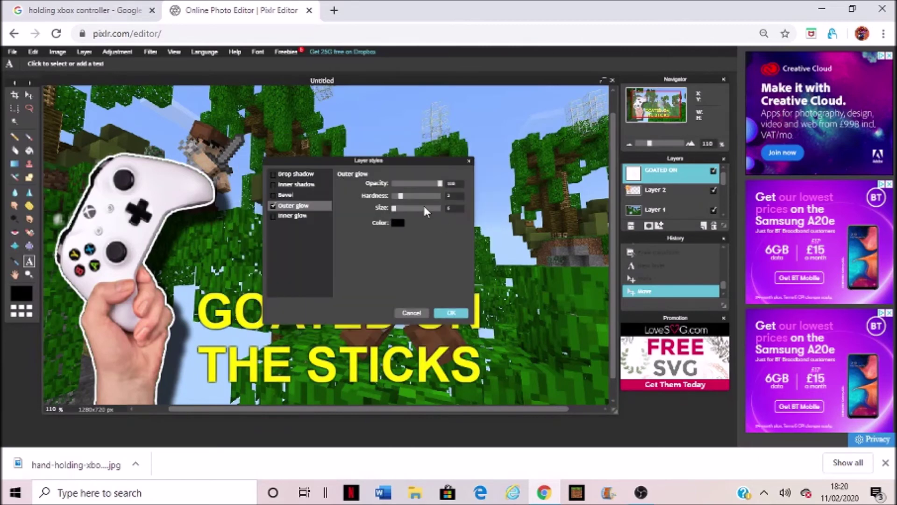
- Increase the outer glow size and apply the style
{"action": "left_click_drag", "start_coordinate": [390, 206], "coordinate": [471, 201]}
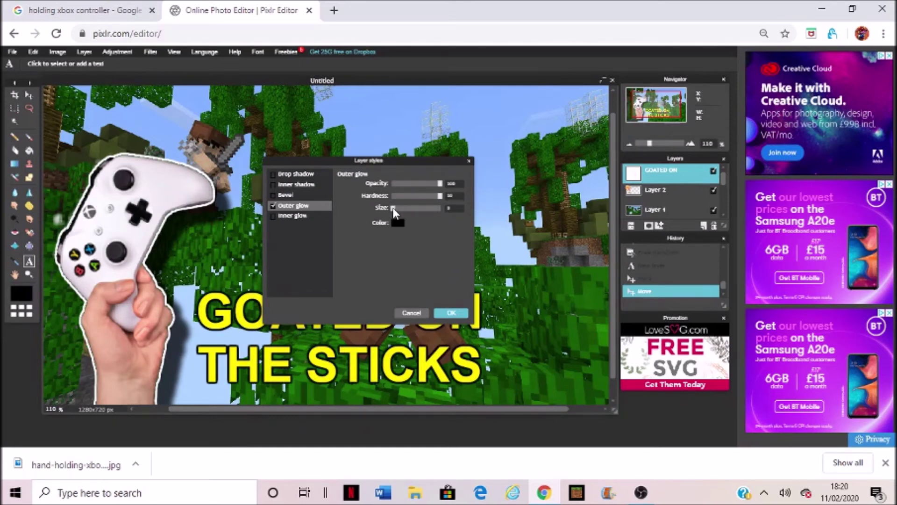
{"action": "left_click_drag", "start_coordinate": [394, 210], "coordinate": [395, 212]}
{"action": "left_click", "coordinate": [456, 316]}
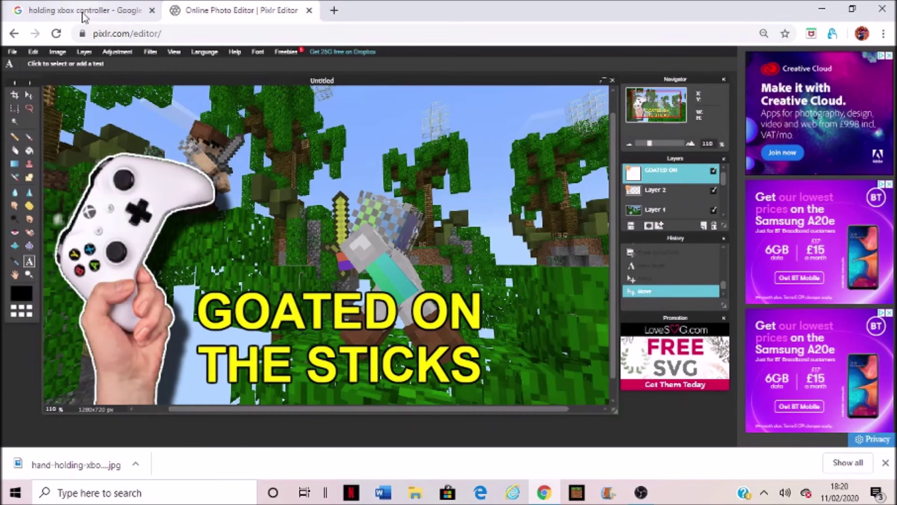
{"action": "left_click", "coordinate": [85, 11]}
{"action": "scroll", "coordinate": [294, 116], "scroll_direction": "up", "scroll_amount": 2}
- Search 'minecraft logo png' and download the pngimg.com logo with Save image as
{"action": "left_click", "coordinate": [270, 79]}
{"action": "key", "text": "ctrl+a"}
{"action": "type", "text": "minecraft logo png"}
{"action": "key", "text": "Return"}
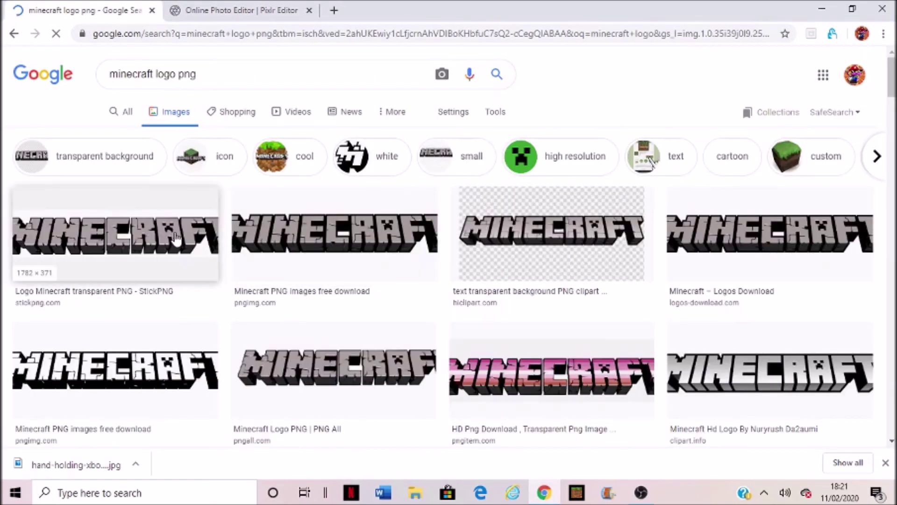
{"action": "left_click", "coordinate": [198, 241]}
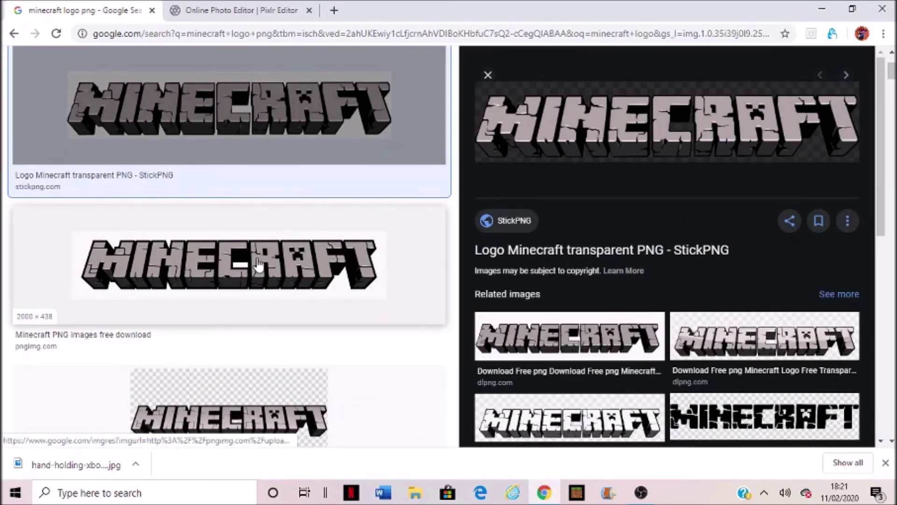
{"action": "left_click", "coordinate": [259, 264]}
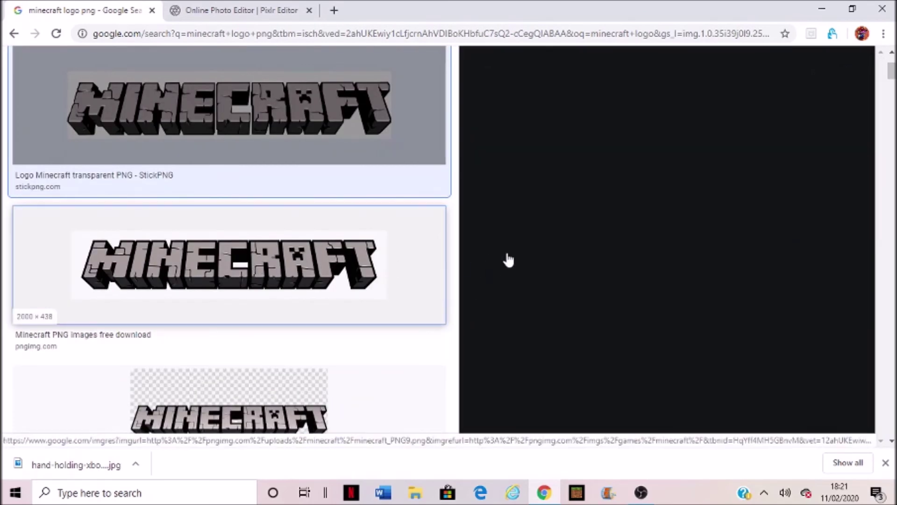
{"action": "right_click", "coordinate": [644, 136]}
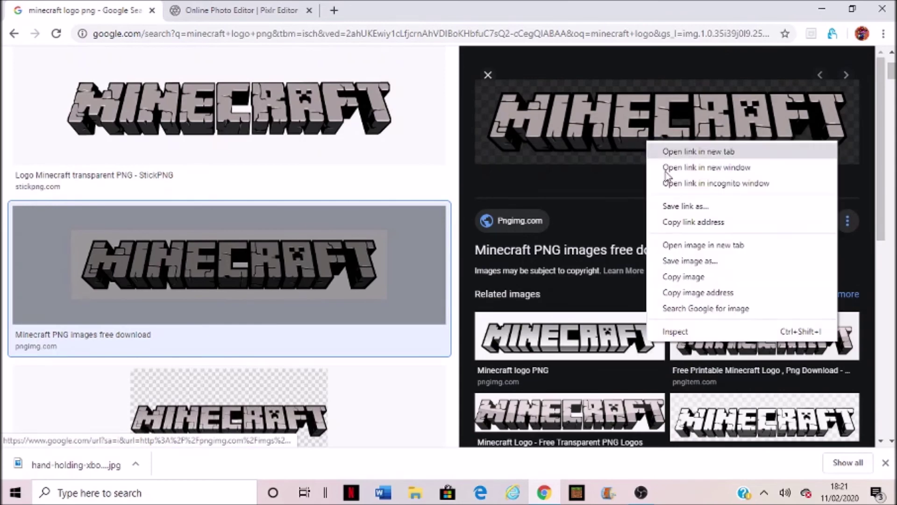
{"action": "left_click", "coordinate": [712, 262]}
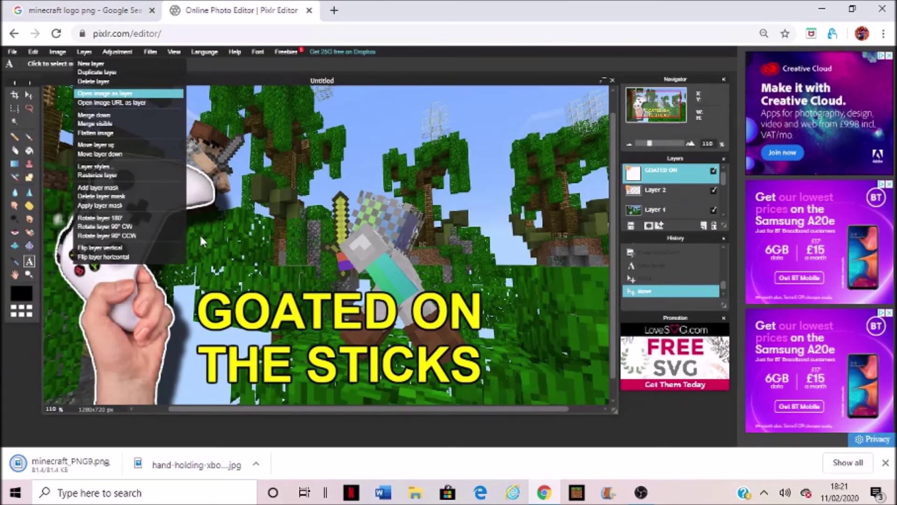
- Add the Minecraft logo PNG as a new layer and start free-transforming it
{"action": "left_click", "coordinate": [102, 94]}
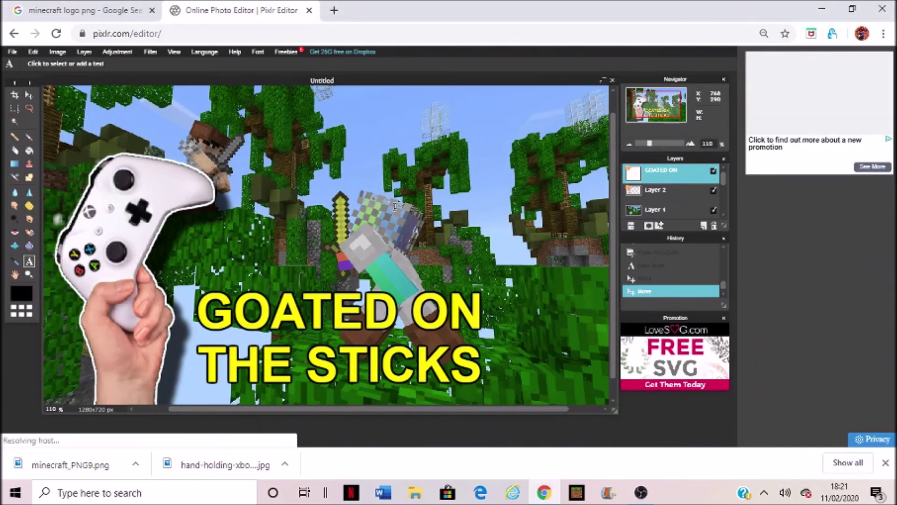
{"action": "key", "text": "ctrl+v"}
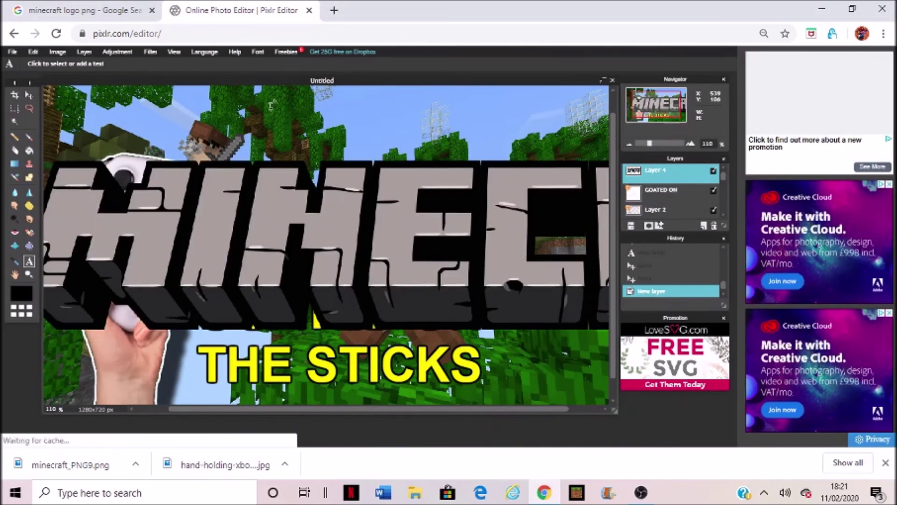
{"action": "left_click", "coordinate": [34, 53]}
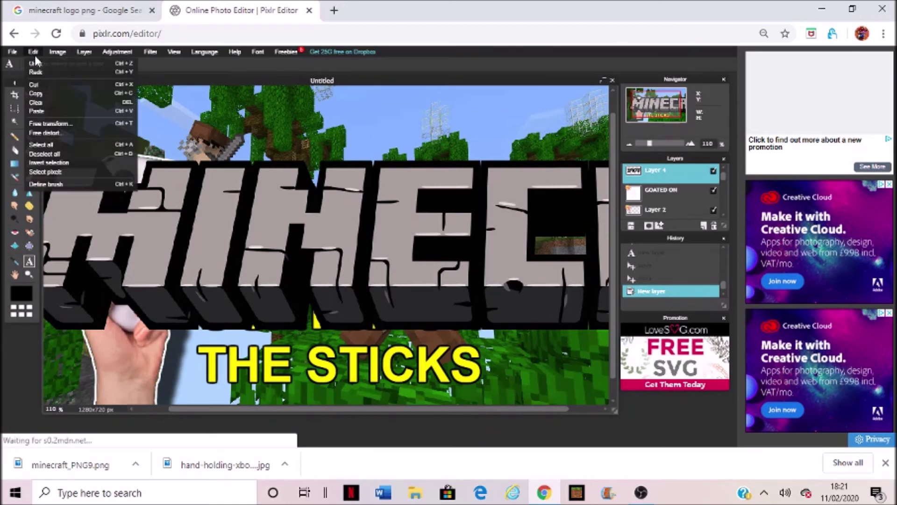
{"action": "left_click", "coordinate": [51, 123]}
{"action": "mouse_move", "coordinate": [13, 161]}
{"action": "left_mouse_down"}
{"action": "mouse_move", "coordinate": [112, 169]}
{"action": "mouse_move", "coordinate": [329, 216]}
{"action": "left_mouse_up"}
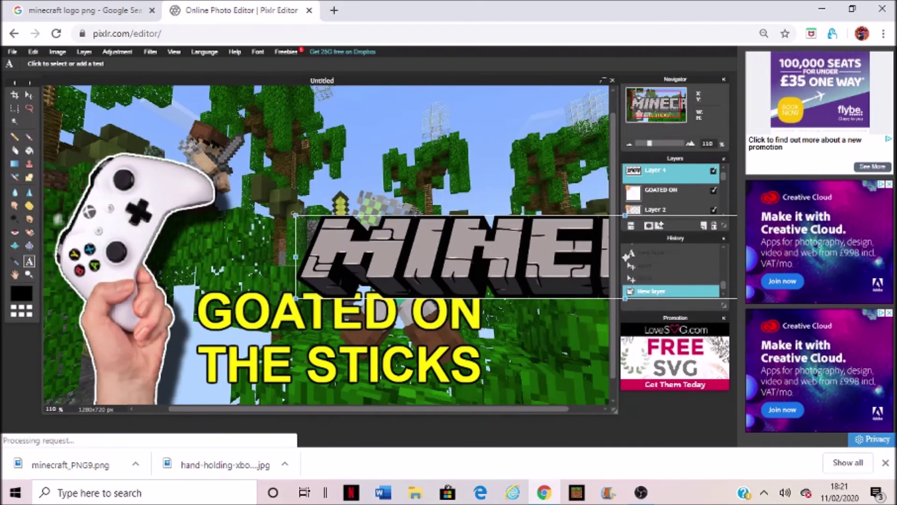
- Shrink the logo and place it in the thumbnail's top-right corner
{"action": "mouse_move", "coordinate": [328, 216]}
{"action": "left_mouse_down"}
{"action": "mouse_move", "coordinate": [137, 134]}
{"action": "mouse_move", "coordinate": [145, 123]}
{"action": "left_mouse_up"}
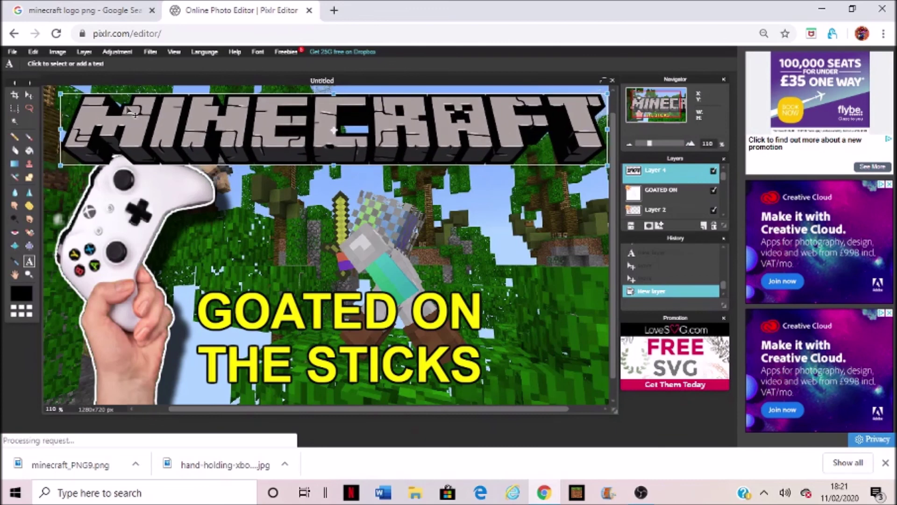
{"action": "mouse_move", "coordinate": [60, 94]}
{"action": "left_mouse_down"}
{"action": "mouse_move", "coordinate": [89, 106]}
{"action": "mouse_move", "coordinate": [211, 110]}
{"action": "left_mouse_up"}
{"action": "left_click_drag", "start_coordinate": [332, 130], "coordinate": [429, 121]}
{"action": "left_click", "coordinate": [33, 52]}
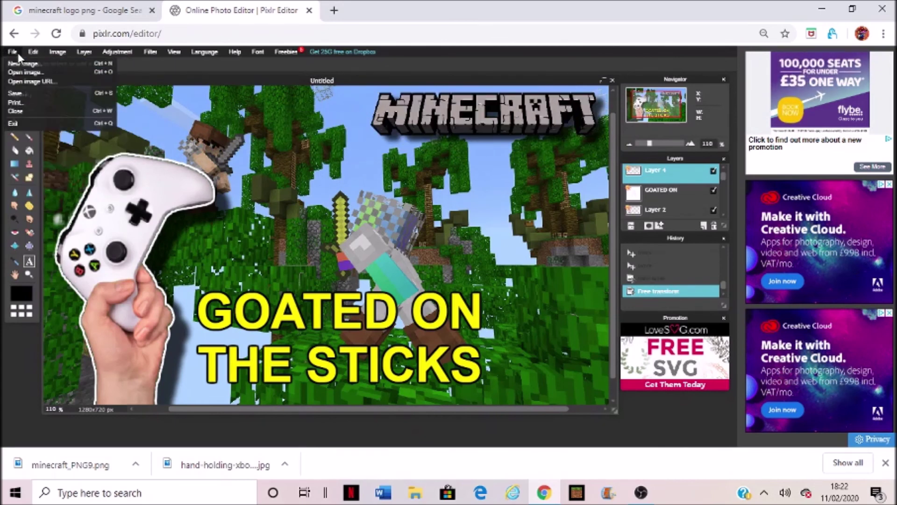
- Save the thumbnail in JPEG format with quality set to 100
{"action": "left_click", "coordinate": [21, 92]}
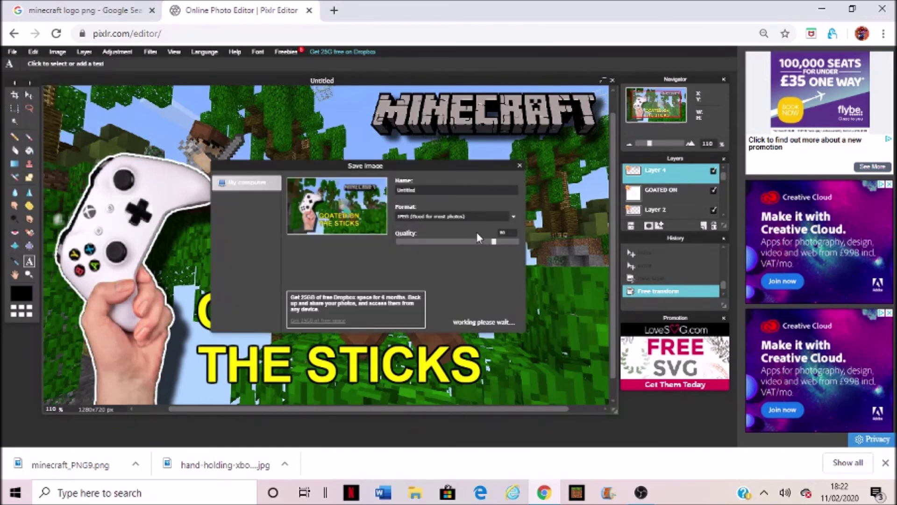
{"action": "left_click_drag", "start_coordinate": [495, 243], "coordinate": [521, 243]}
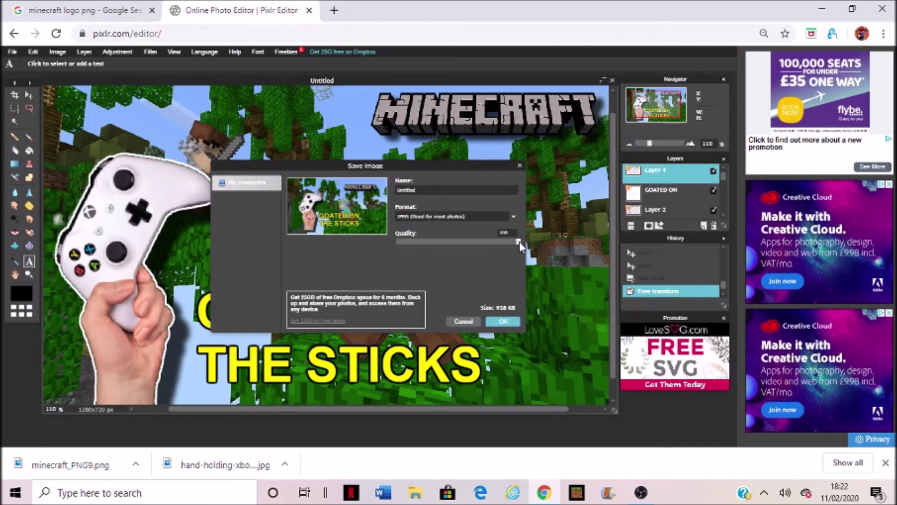
{"action": "left_click", "coordinate": [516, 322]}
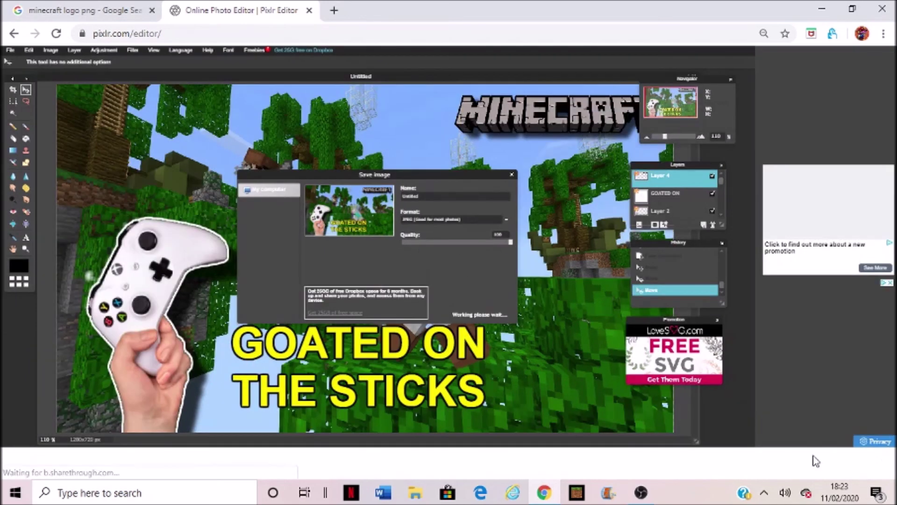